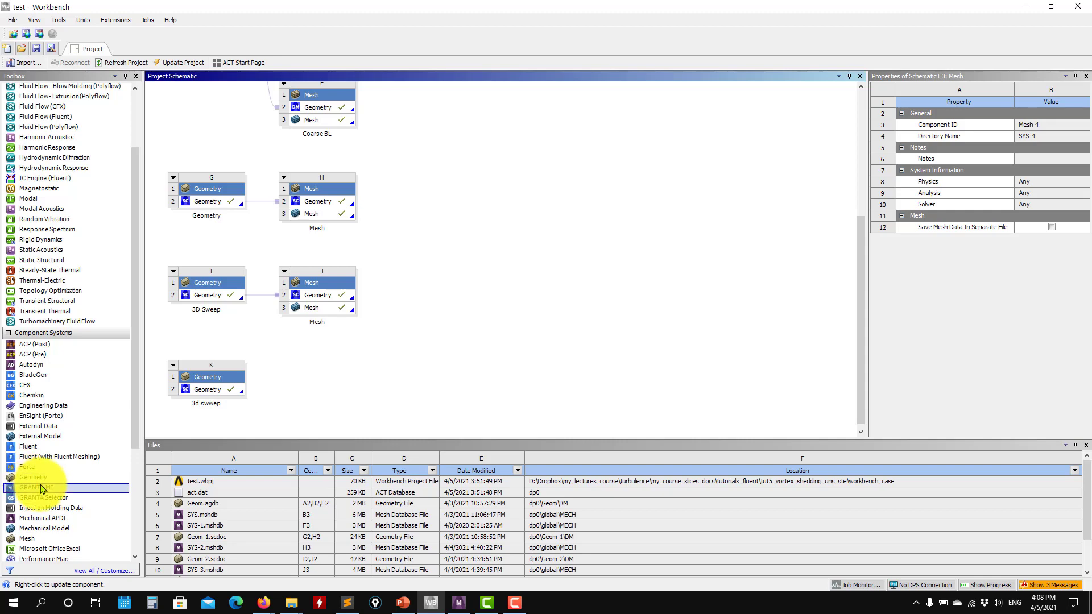
- Add a Mesh component system linked to the geometry cell of system K and save the project
drag(27, 537, 230, 389)
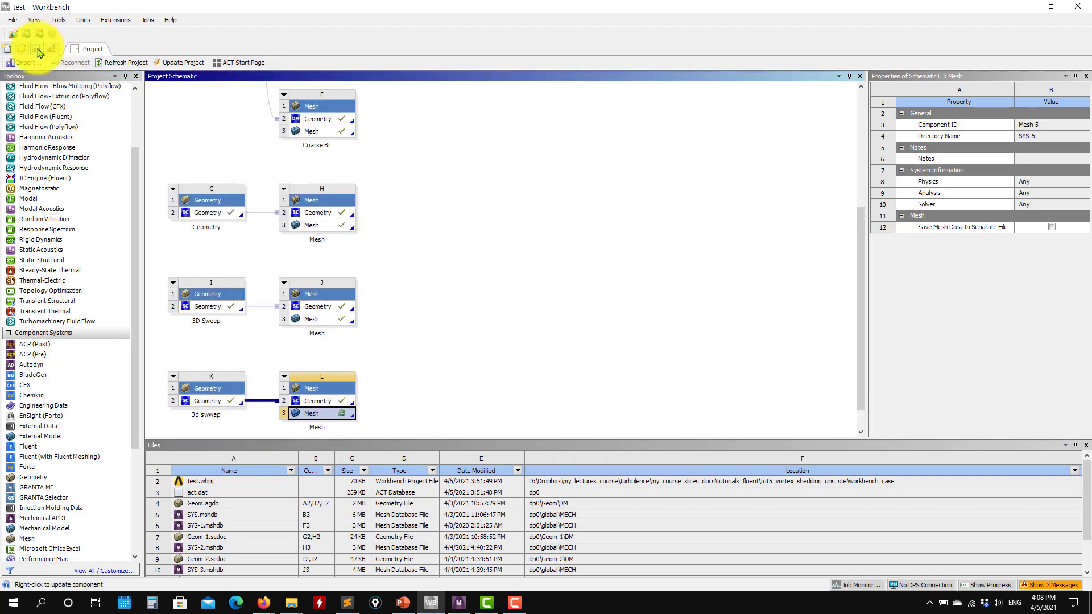
click(38, 49)
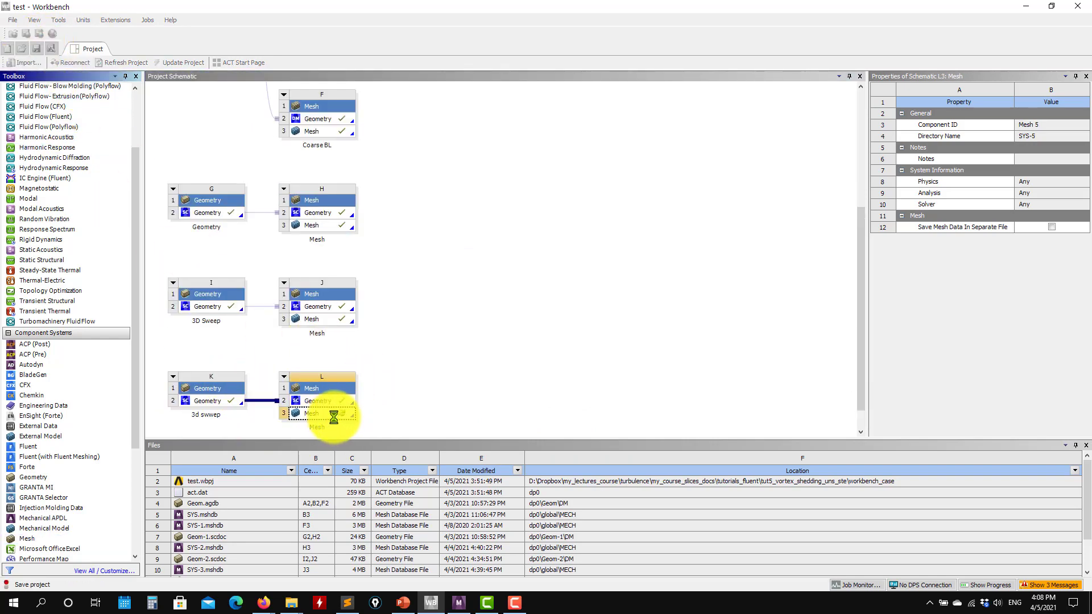
- Open the mesh cell of system L in Meshing and suppress the Geom-5\Surface body
double_click(335, 417)
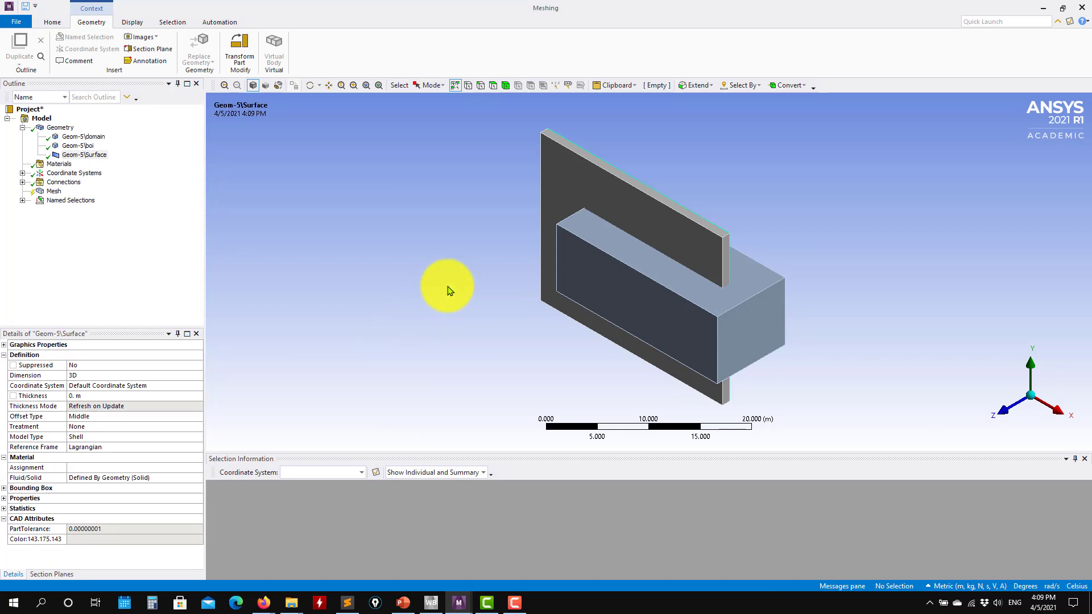
click(60, 118)
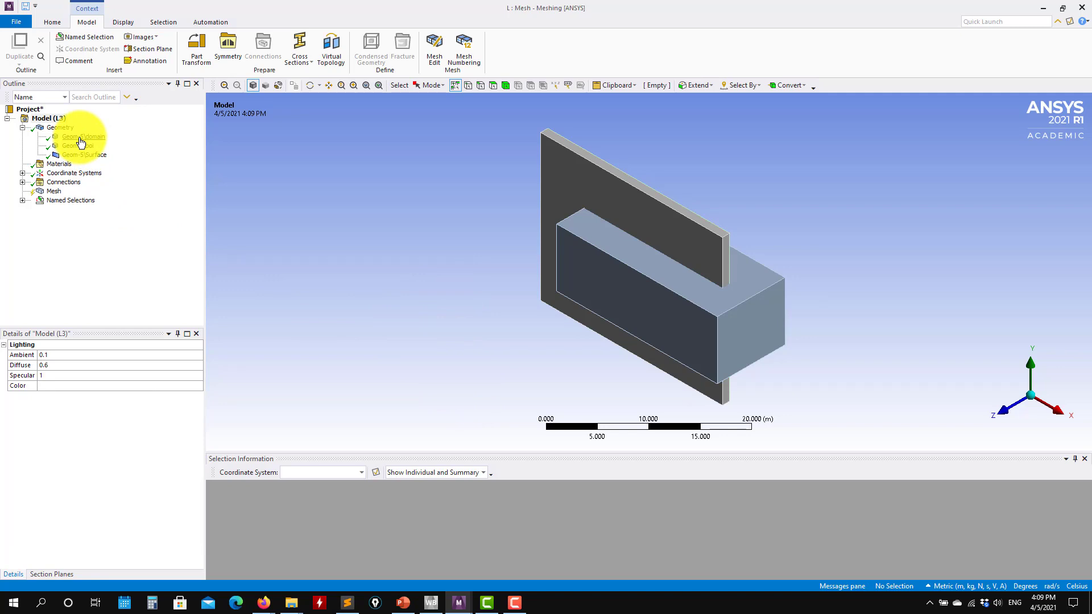
click(95, 155)
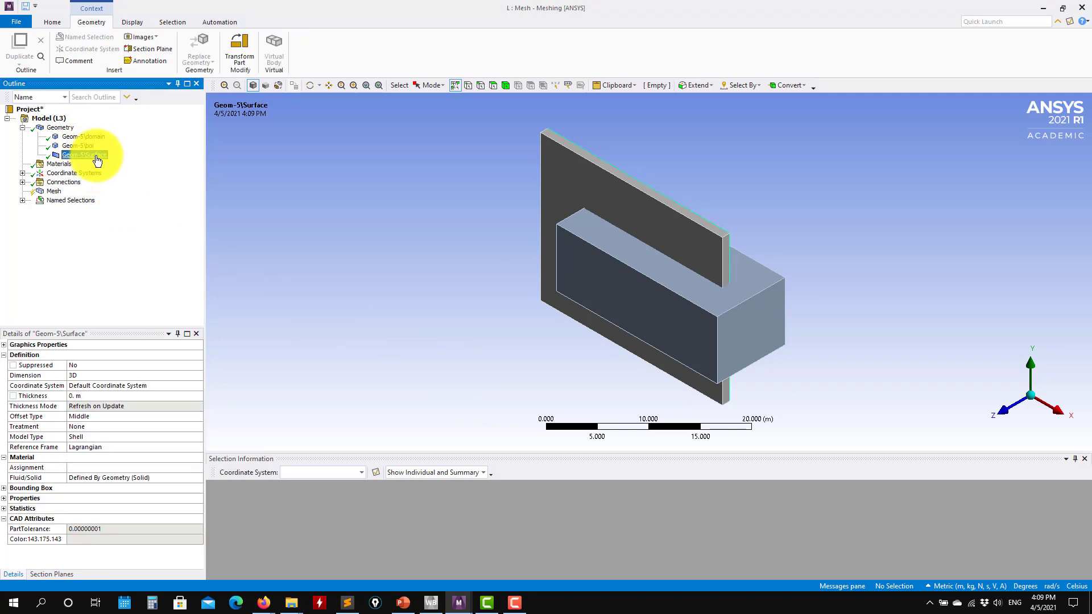
right_click(98, 160)
click(151, 288)
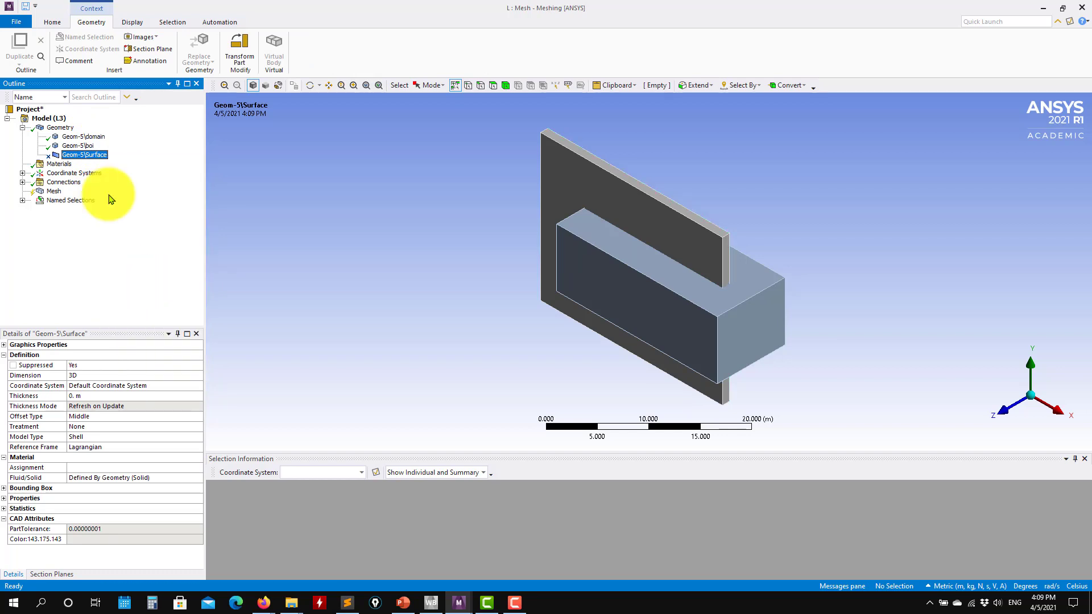
- Examine the domain and boi bodies and the inlet, outlet, top and back named selections in the model
middle_drag(687, 397, 667, 235)
click(94, 138)
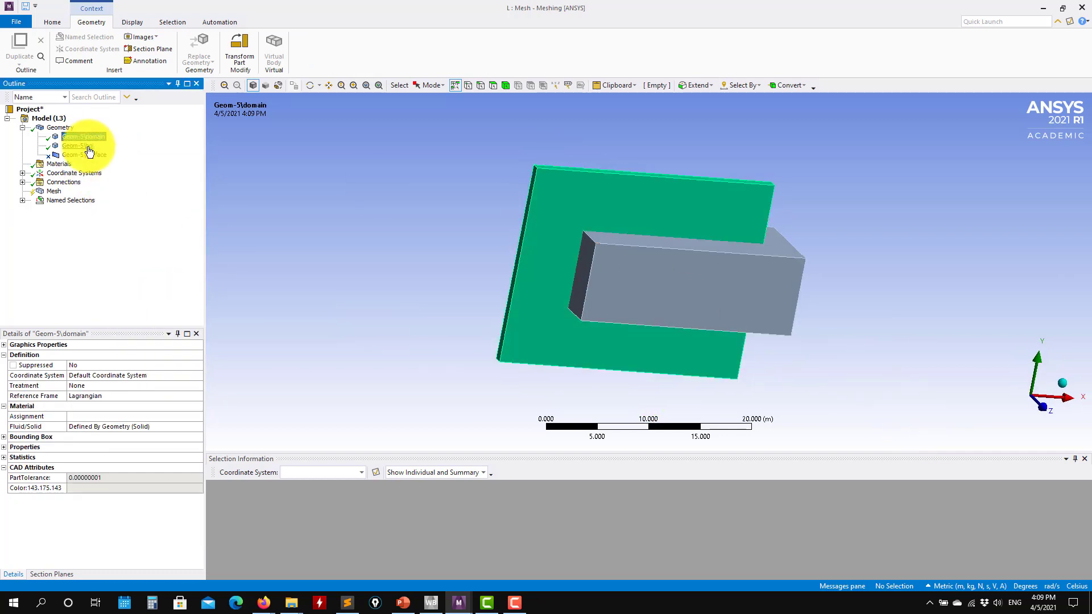
click(77, 146)
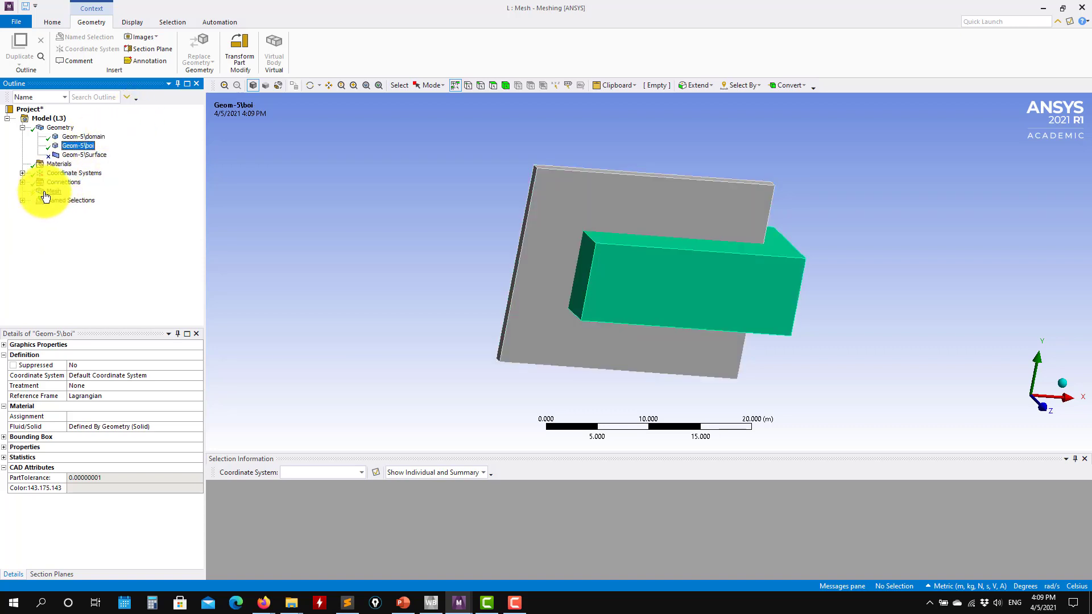
click(23, 200)
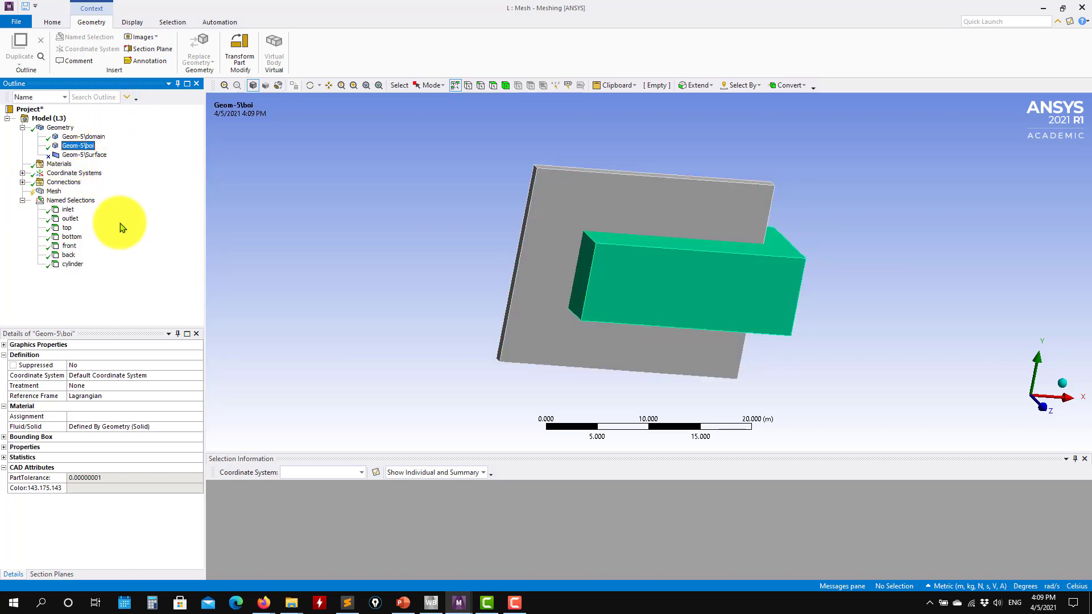
click(68, 211)
click(68, 219)
click(68, 227)
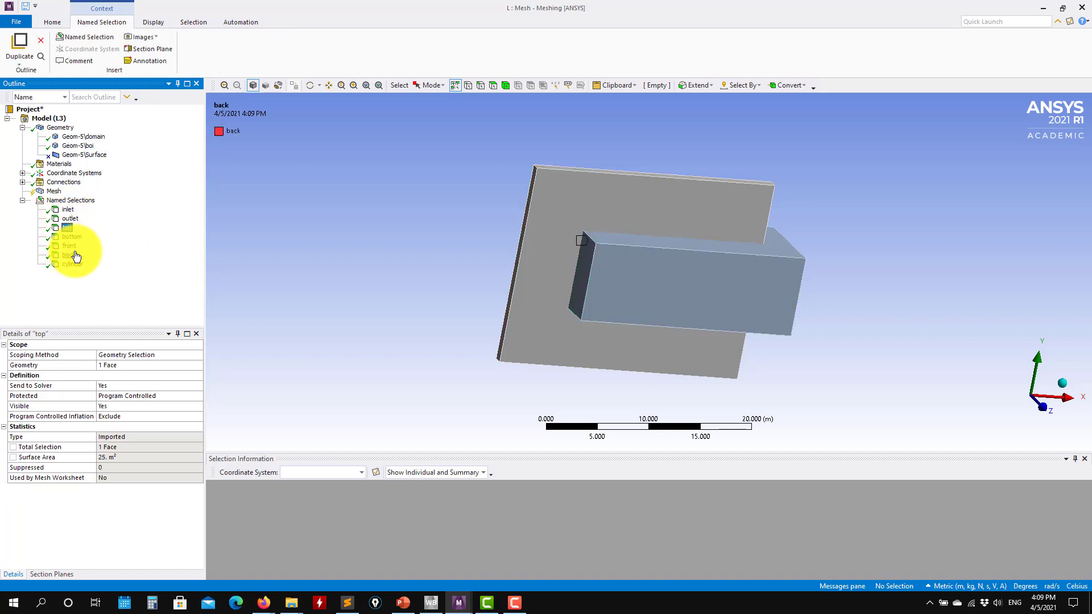
click(70, 255)
- Suppress the Geom-5\boi body so that only the domain is meshed
click(79, 147)
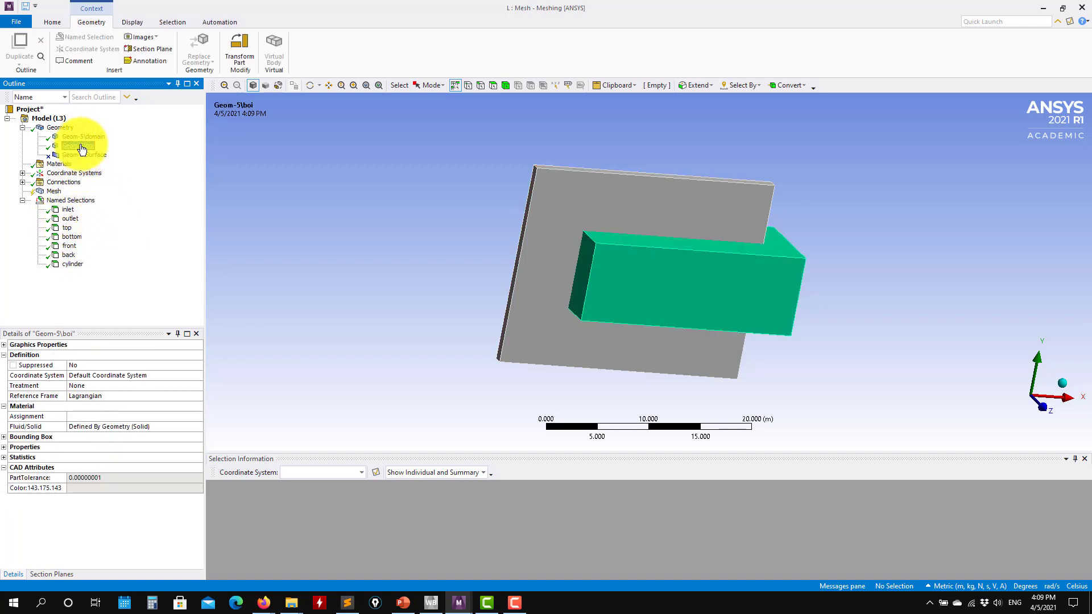
right_click(84, 149)
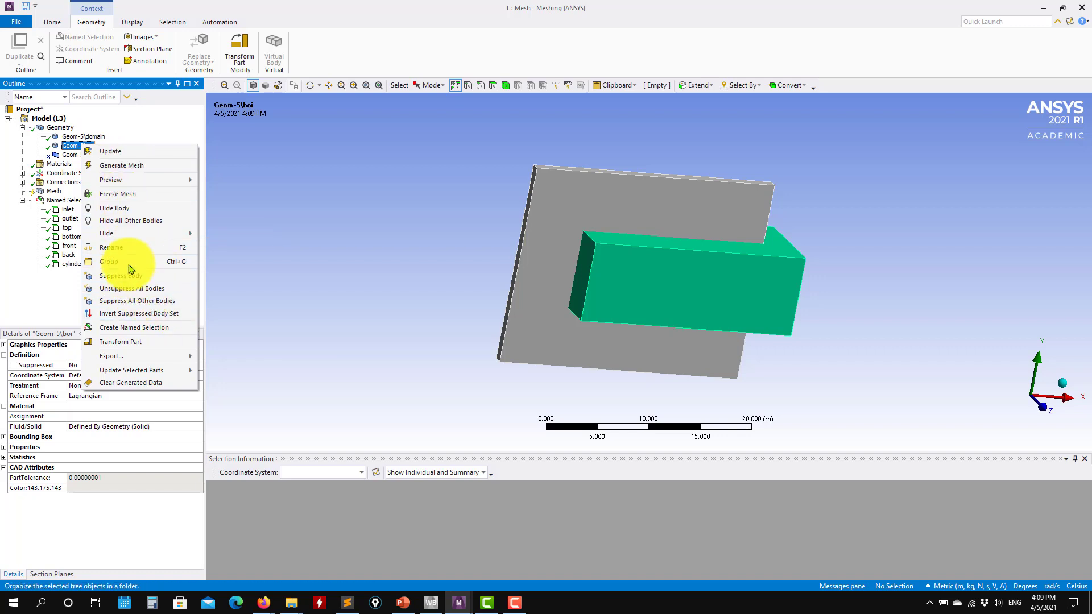
click(139, 277)
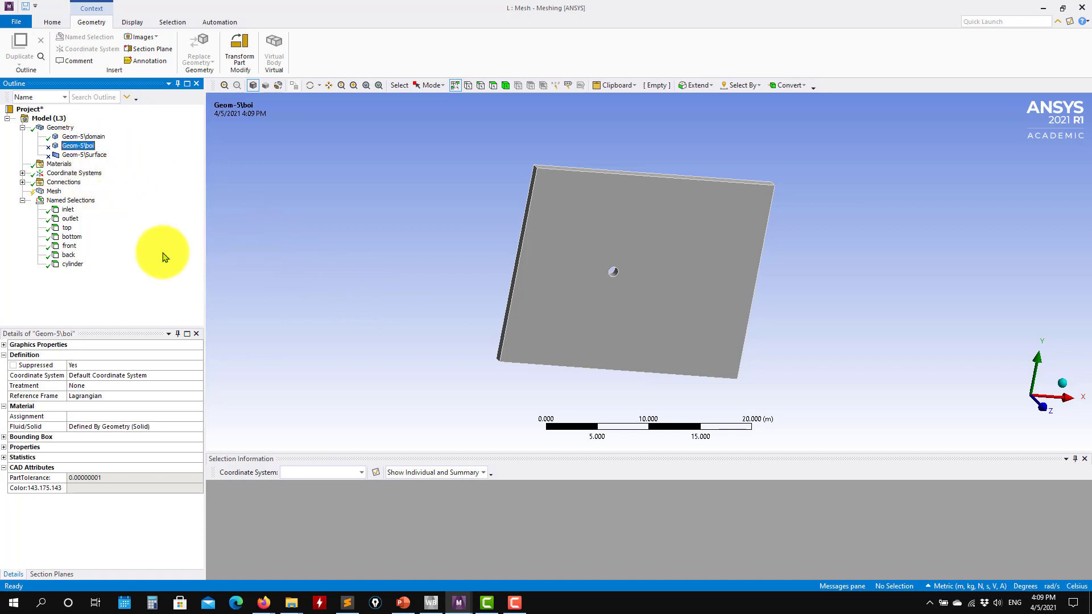
- Set the mesh's physics preference to CFD
click(53, 192)
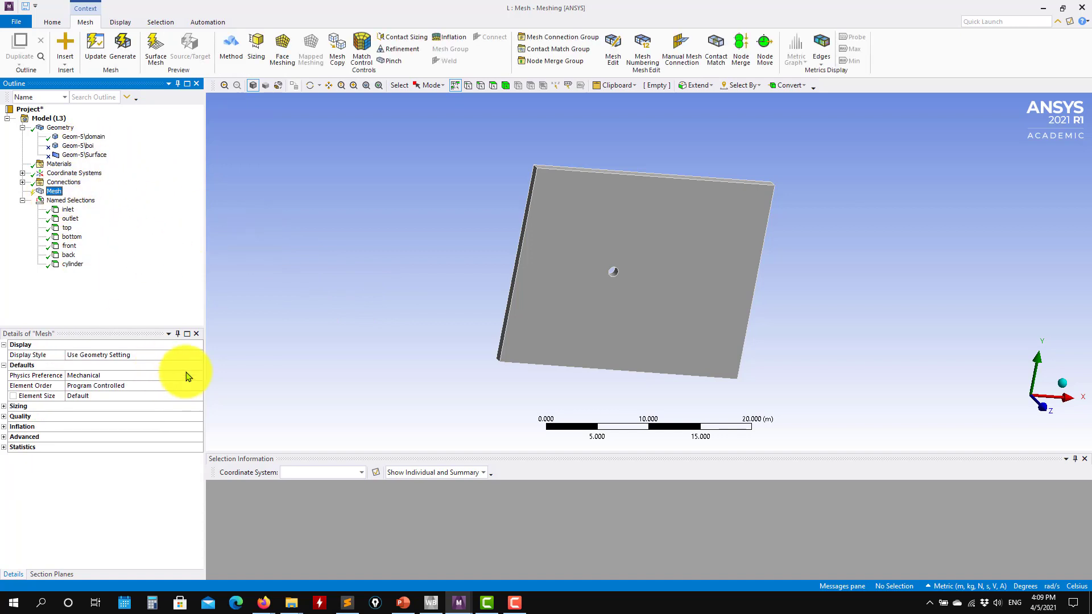
click(195, 377)
click(197, 376)
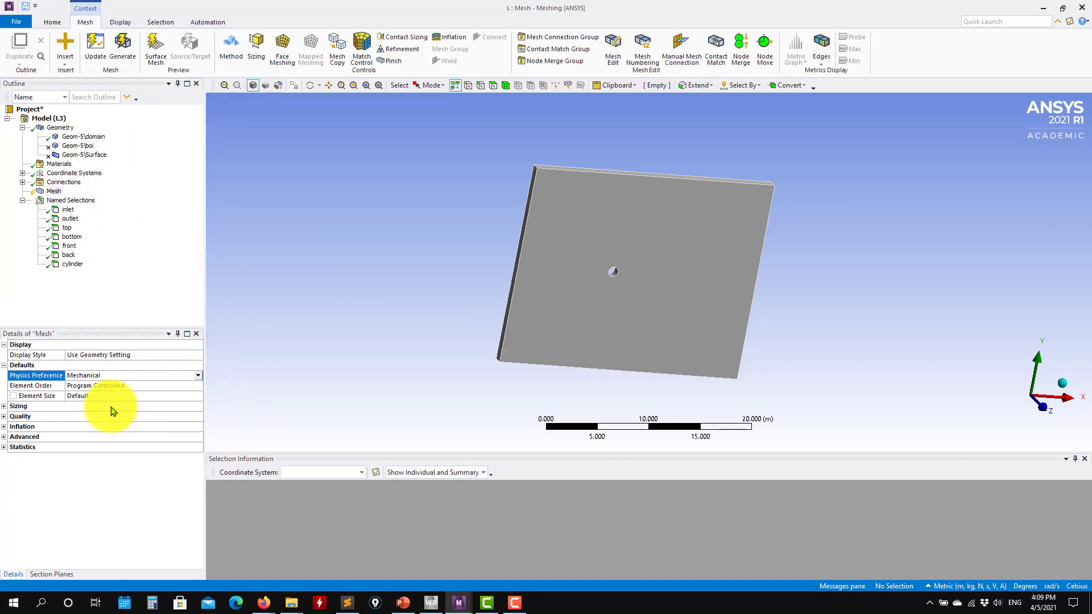
click(161, 405)
- Insert a mesh method on the domain body and set its method to Sweep
right_click(57, 191)
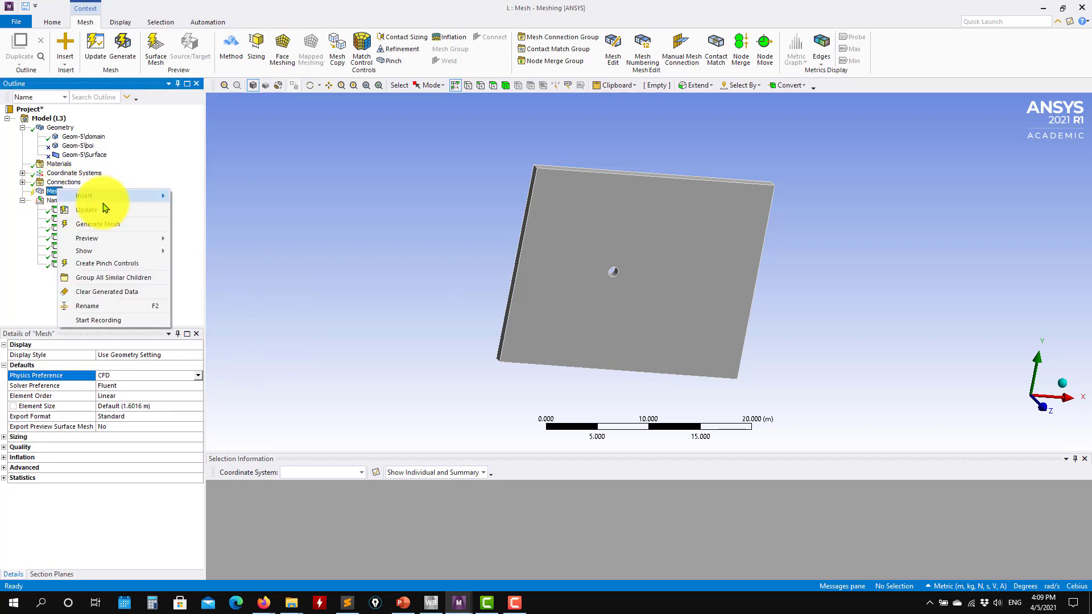
mouse_move(116, 203)
click(221, 209)
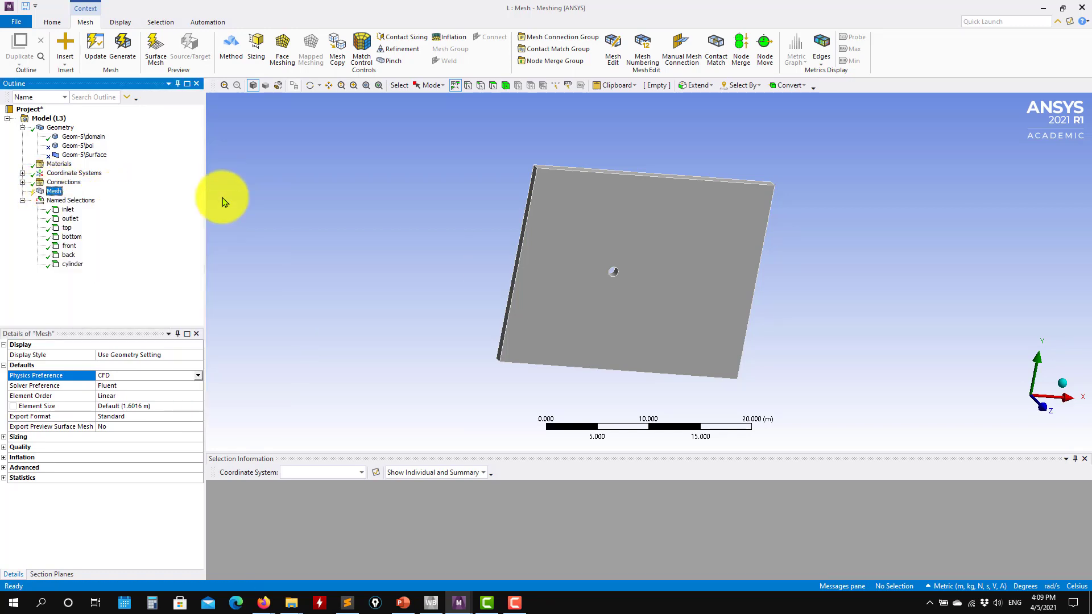
click(582, 219)
click(108, 365)
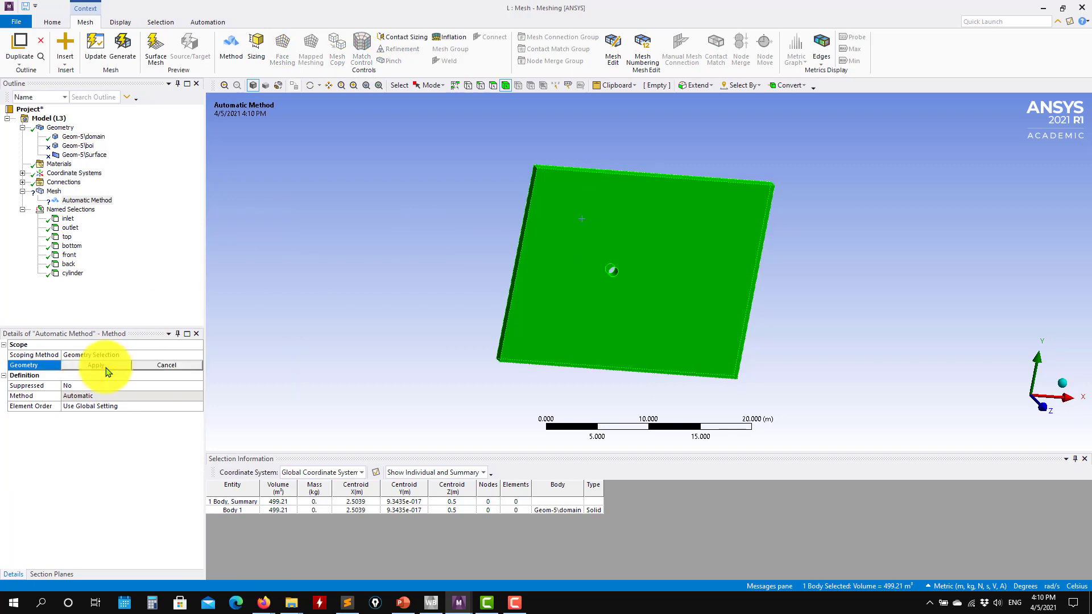
click(103, 365)
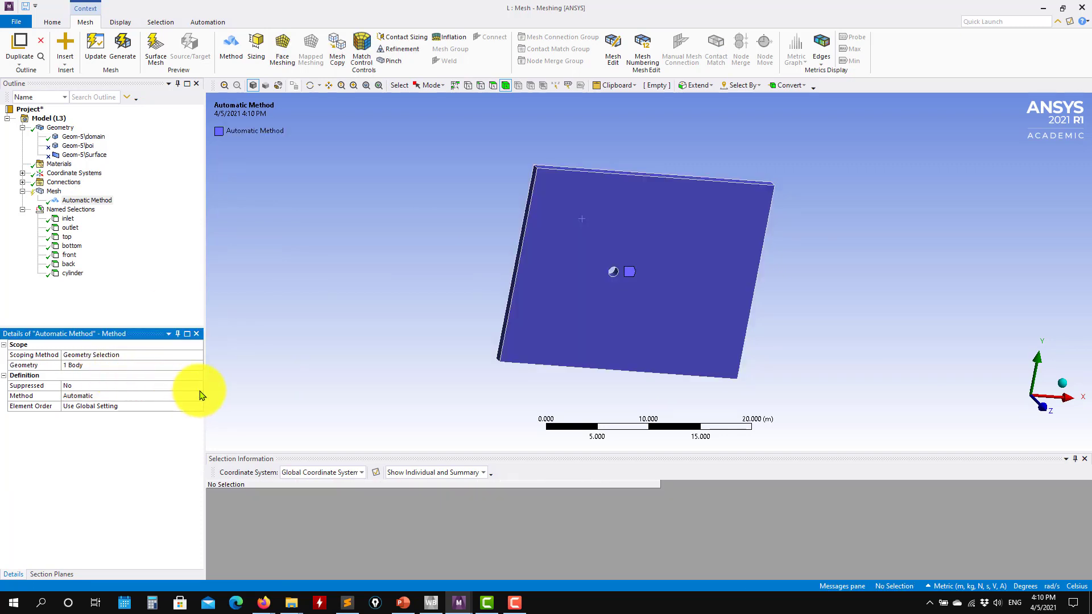
click(199, 398)
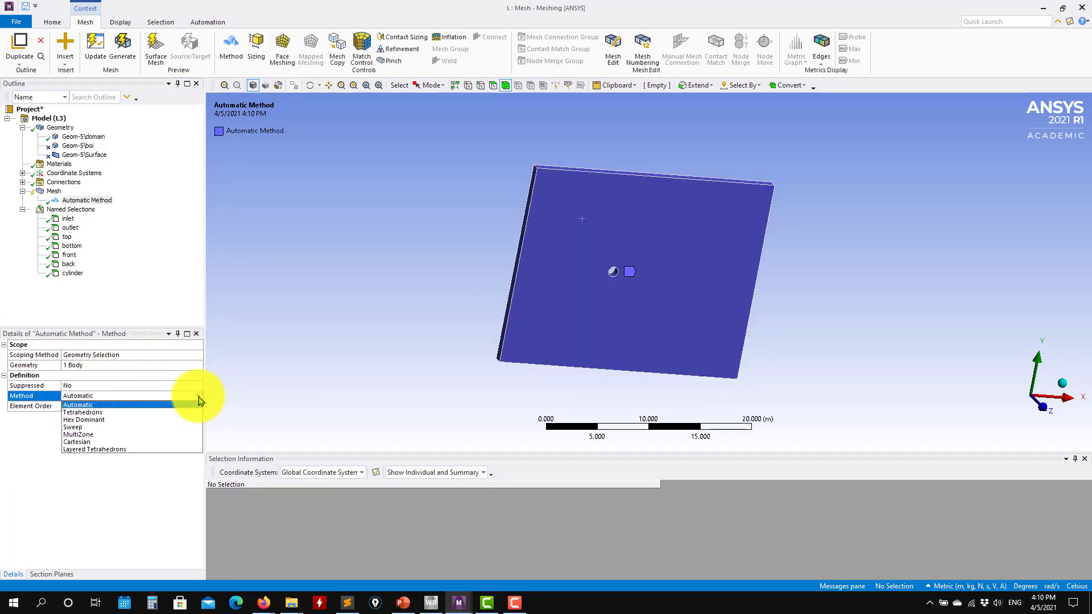
click(98, 427)
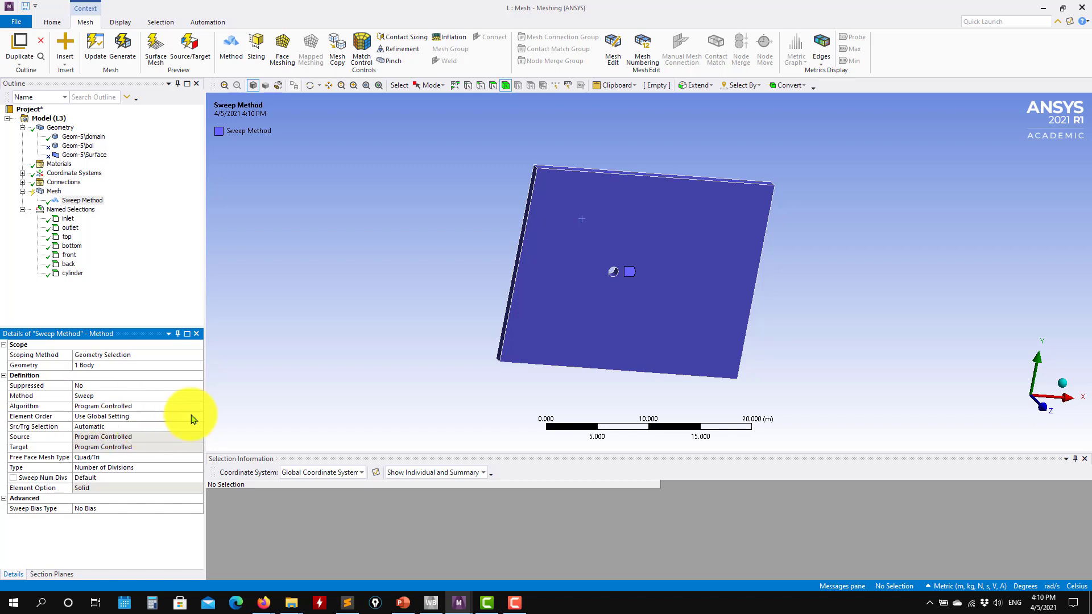
- Set the sweep's source/target selection to Manual Source and Target, with the domain's large face on the +Z side as source
click(200, 407)
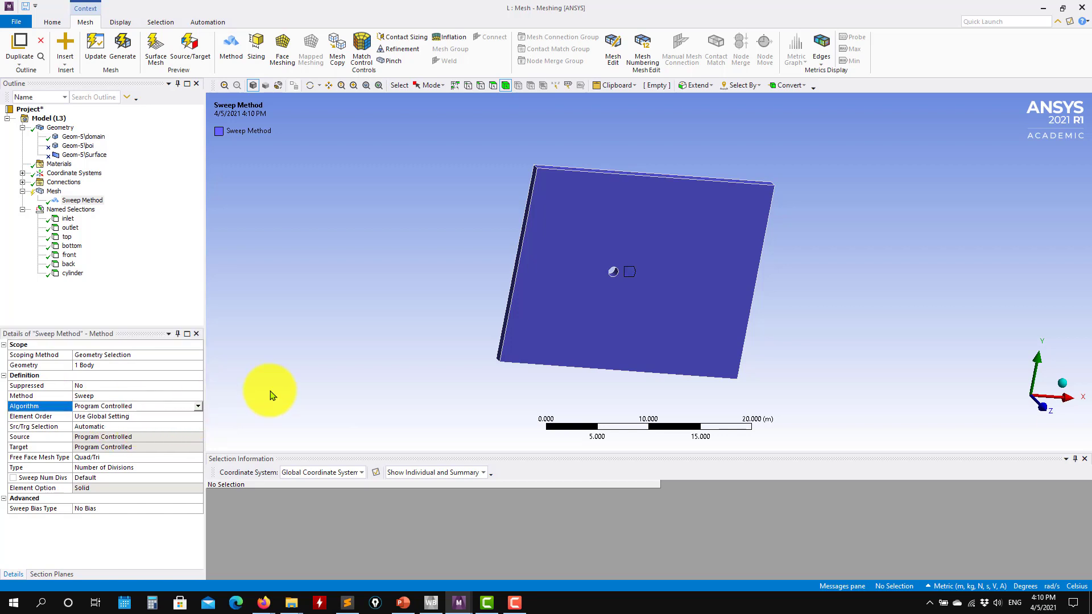
click(157, 429)
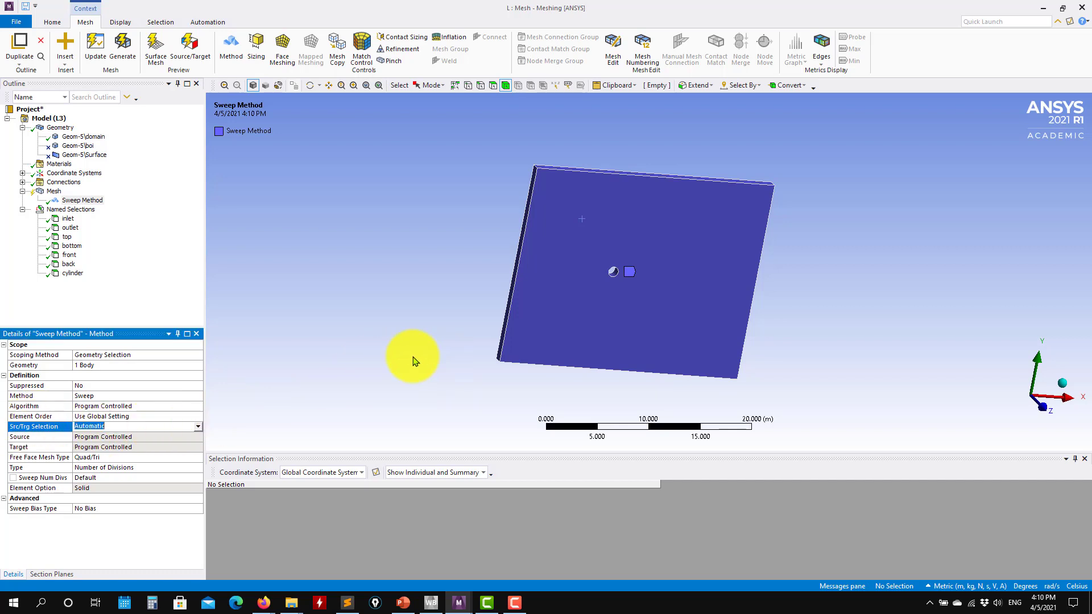
middle_drag(434, 385, 434, 166)
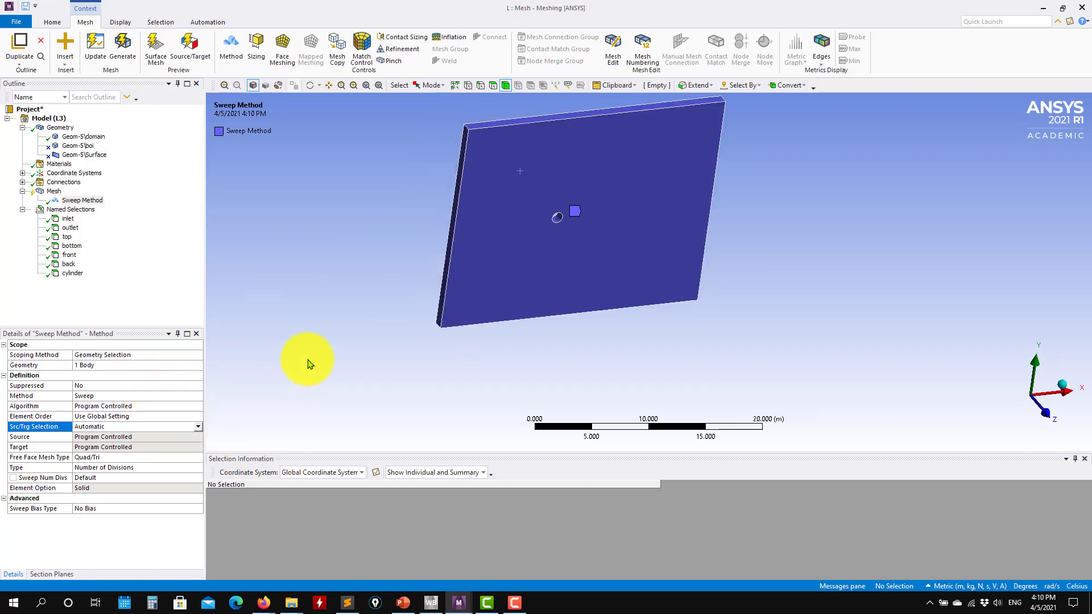
ctrl+middle_drag(434, 343, 461, 412)
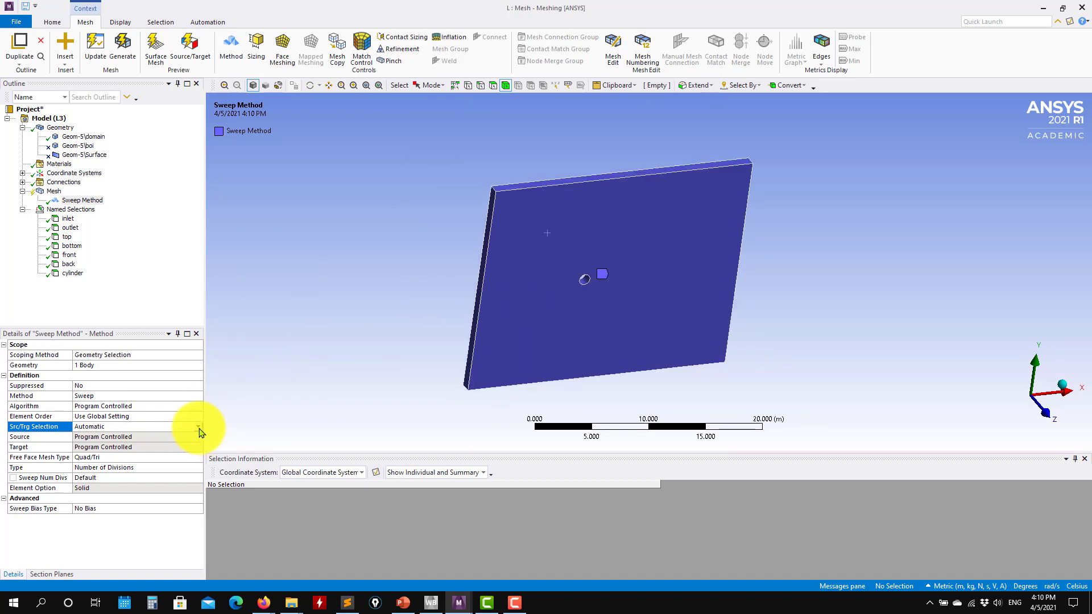
click(197, 428)
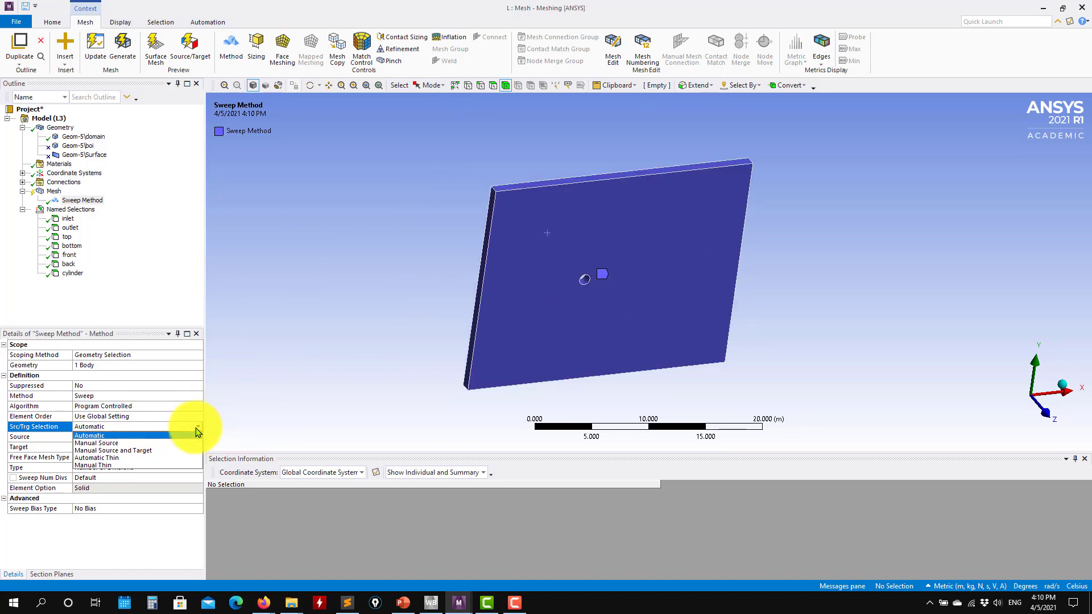
click(128, 451)
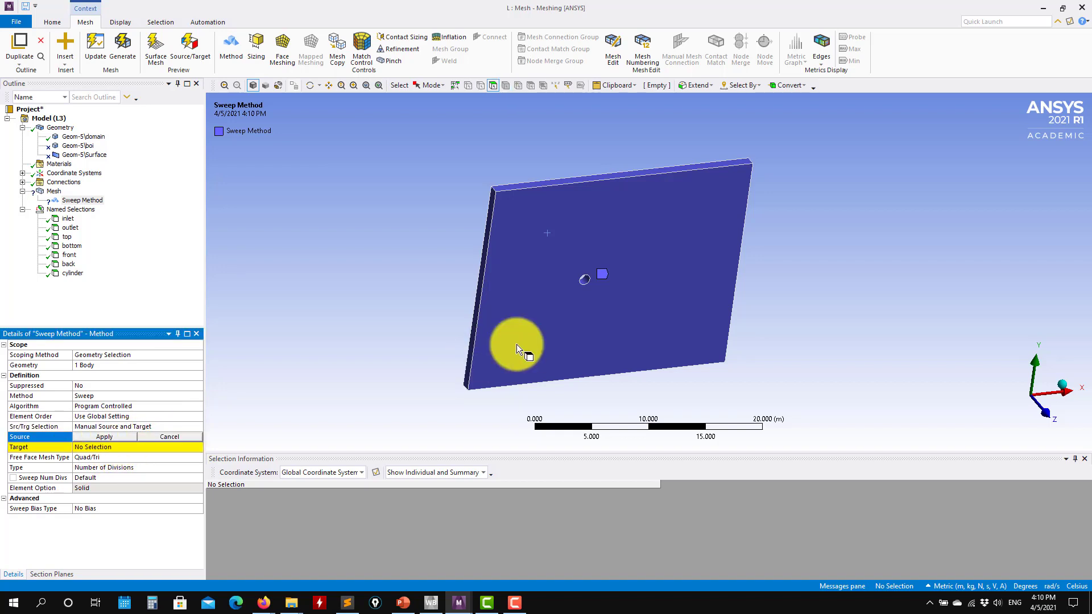
click(568, 328)
click(105, 437)
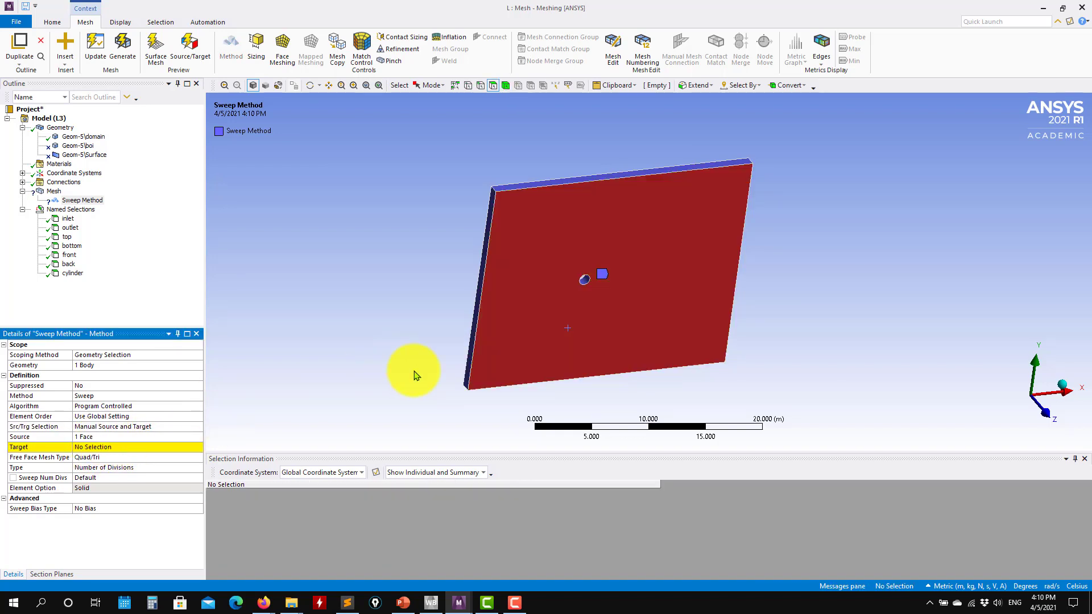
- Assign the large domain face opposite the source as the sweep target
middle_drag(420, 372, 562, 313)
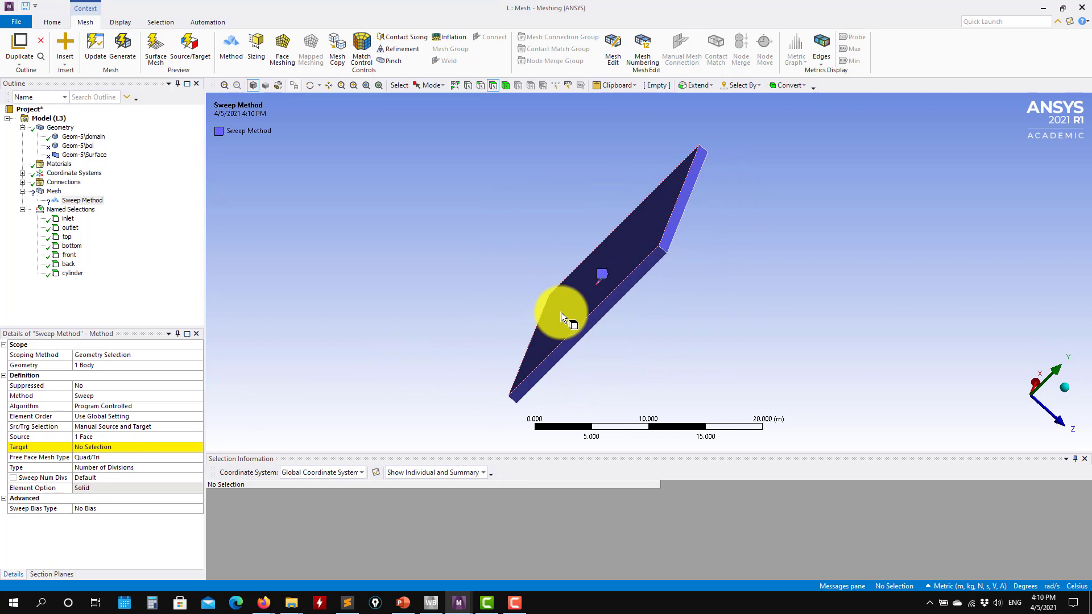
click(97, 447)
click(104, 447)
mouse_move(512, 399)
middle_down()
mouse_move(537, 383)
mouse_move(517, 356)
mouse_move(439, 353)
mouse_move(505, 403)
middle_up()
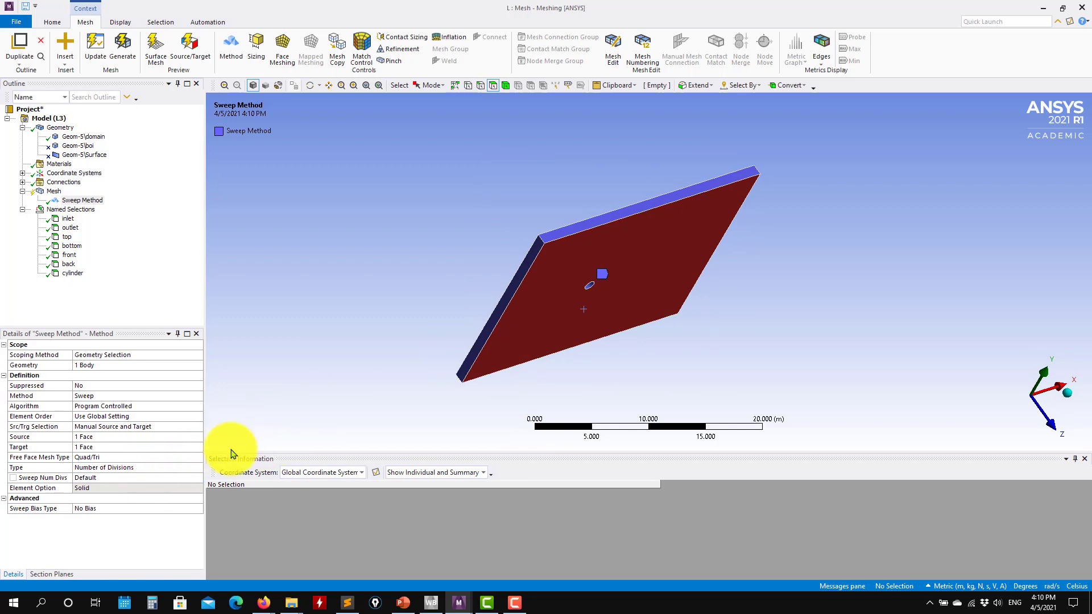
- Set the sweep method's free face mesh type to All Tri
click(200, 459)
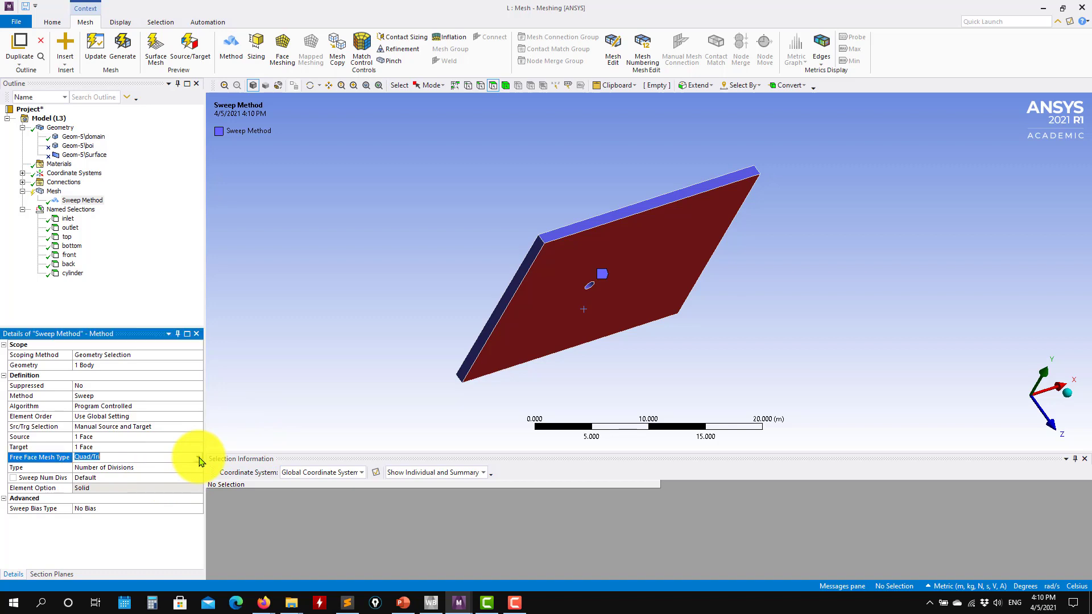
click(199, 459)
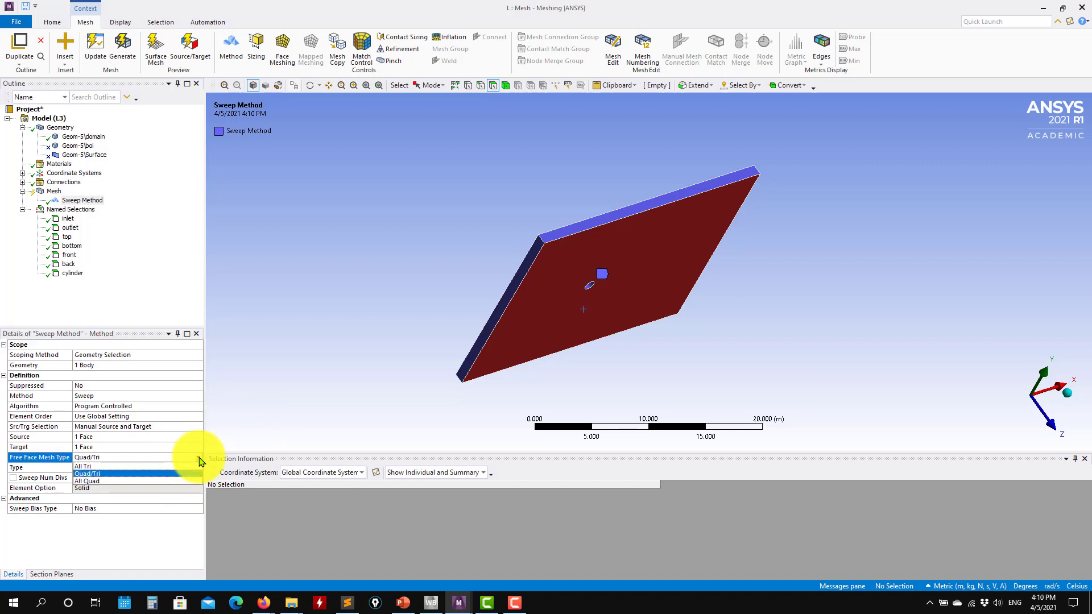
click(115, 469)
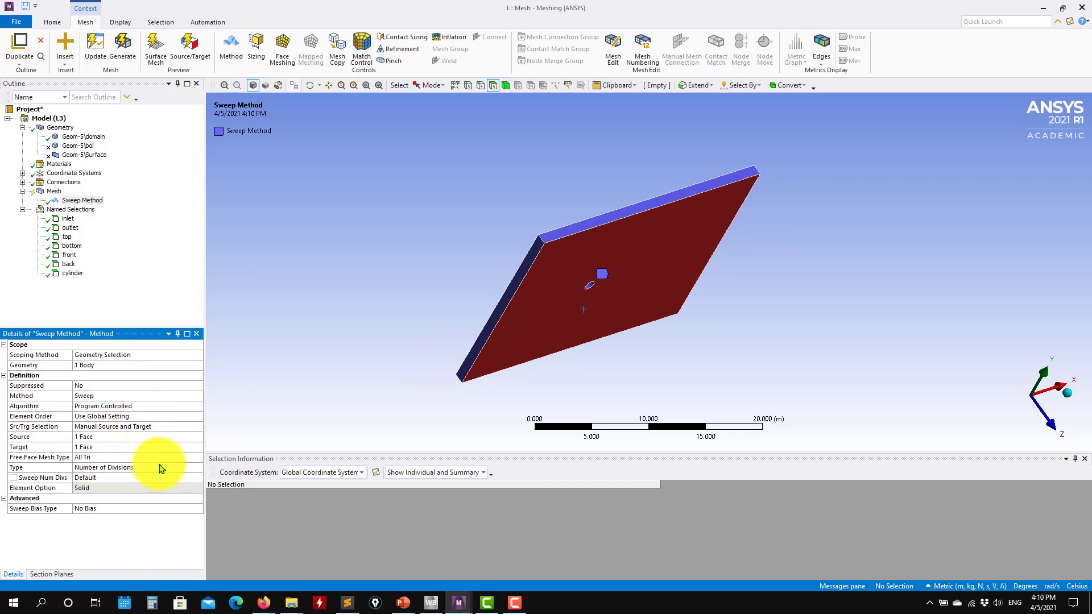
- Set the number of sweep divisions to 1 and generate the mesh on the domain
click(108, 466)
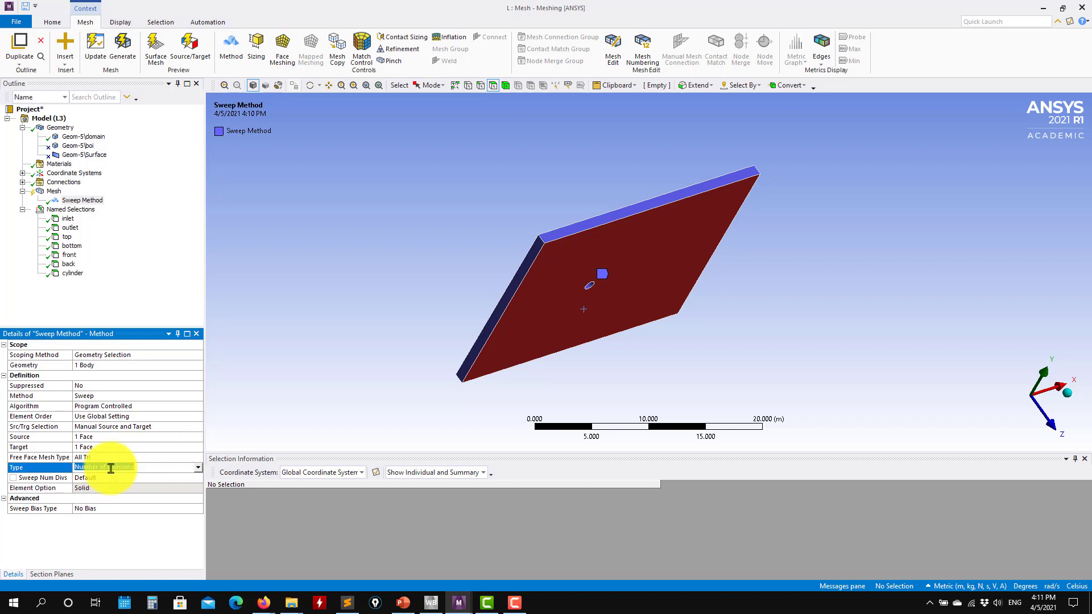
click(108, 479)
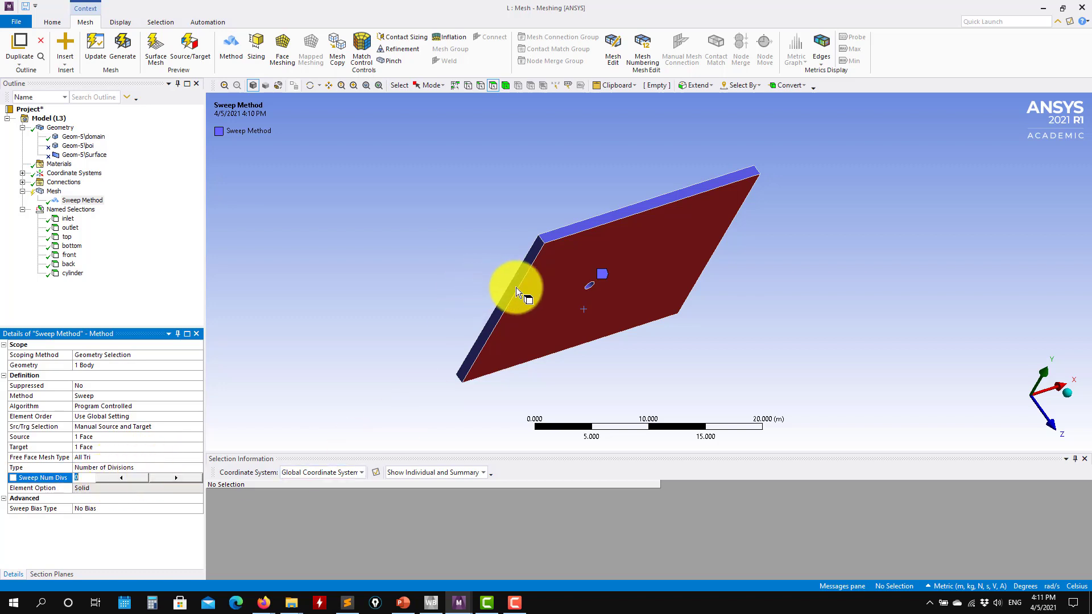
scroll(526, 256, up, 3)
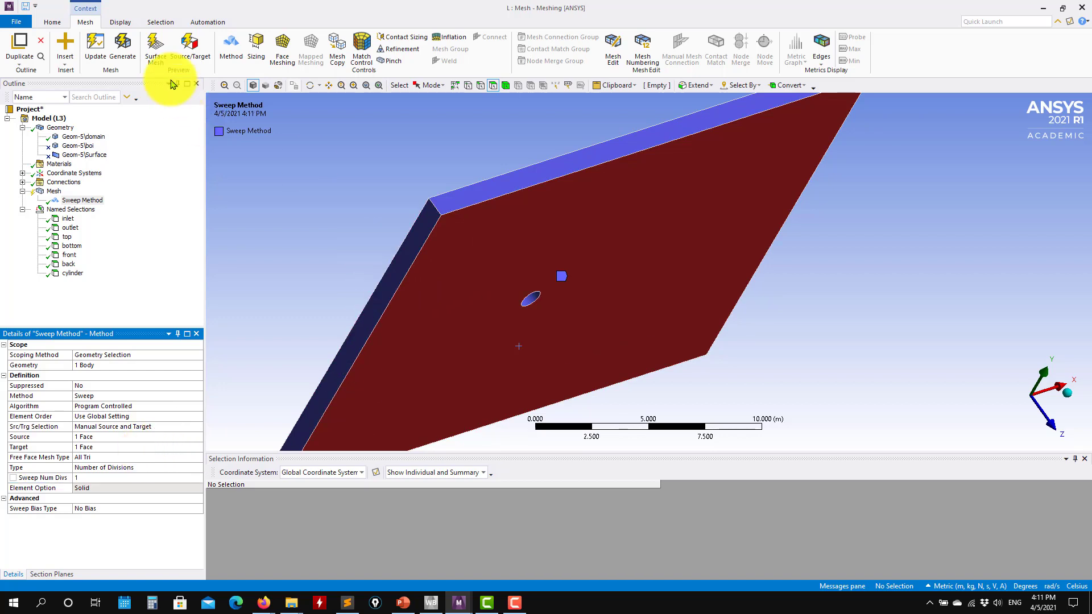
click(123, 46)
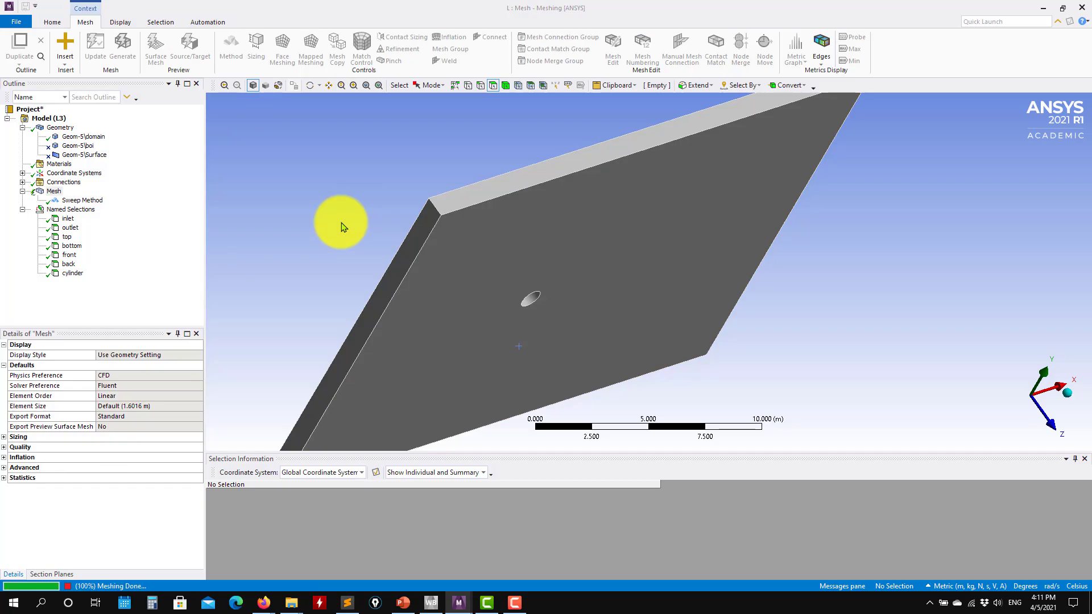
middle_drag(463, 264, 550, 305)
scroll(488, 246, up, 1)
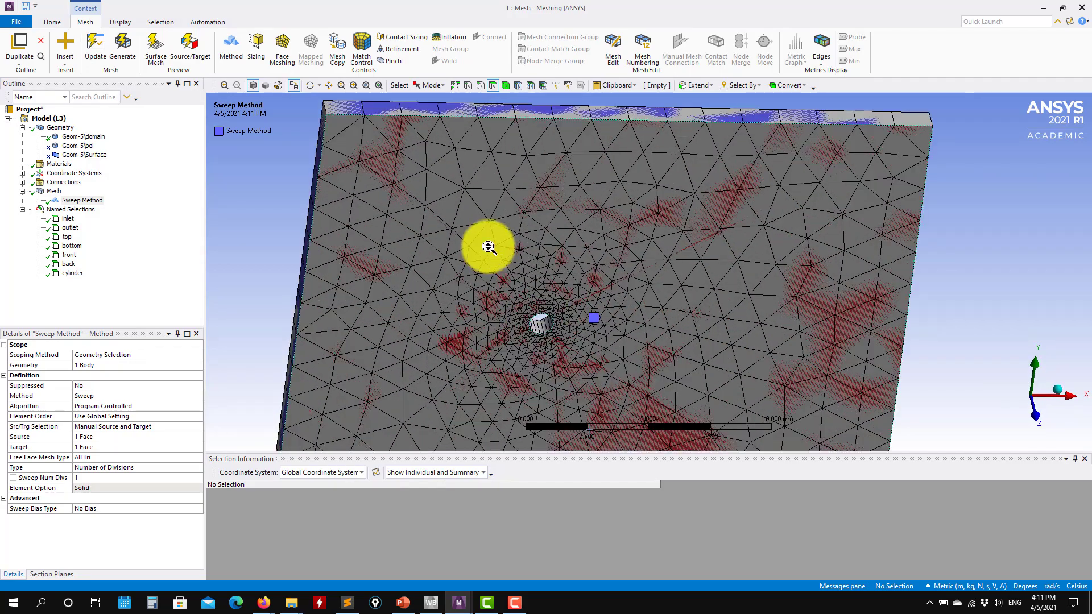
middle_drag(488, 247, 524, 323)
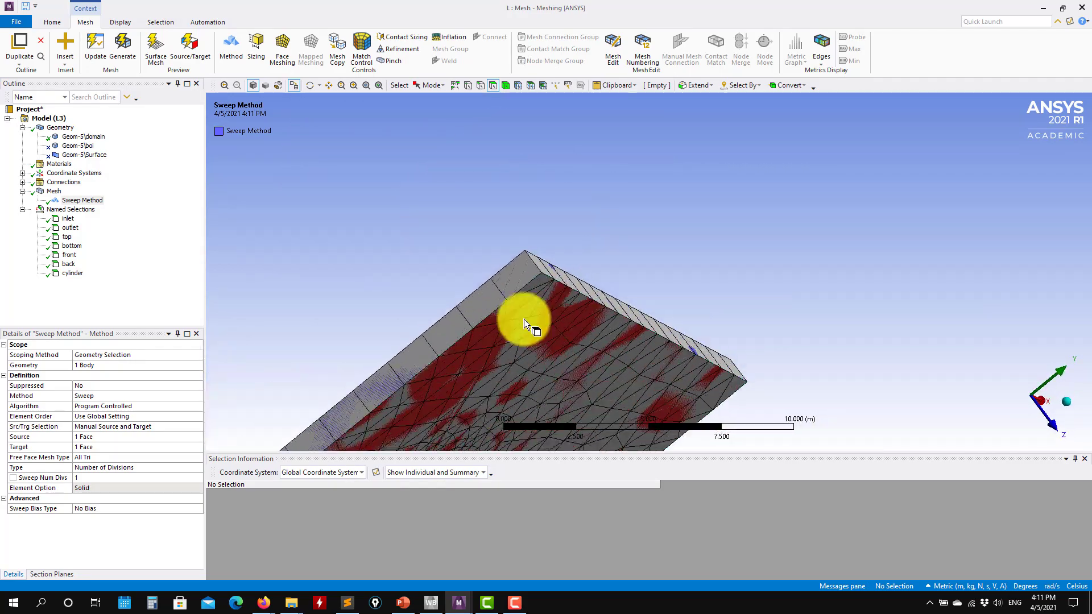
scroll(524, 320, up, 3)
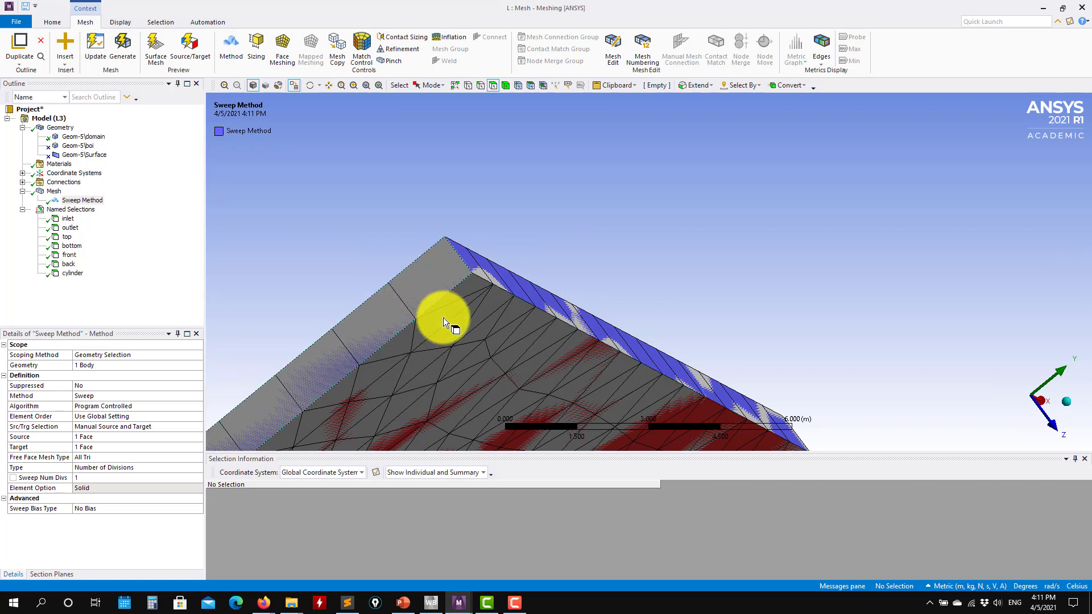
- Try 2 sweep divisions across the domain thickness and regenerate the mesh
click(144, 477)
text(2)
key(Return)
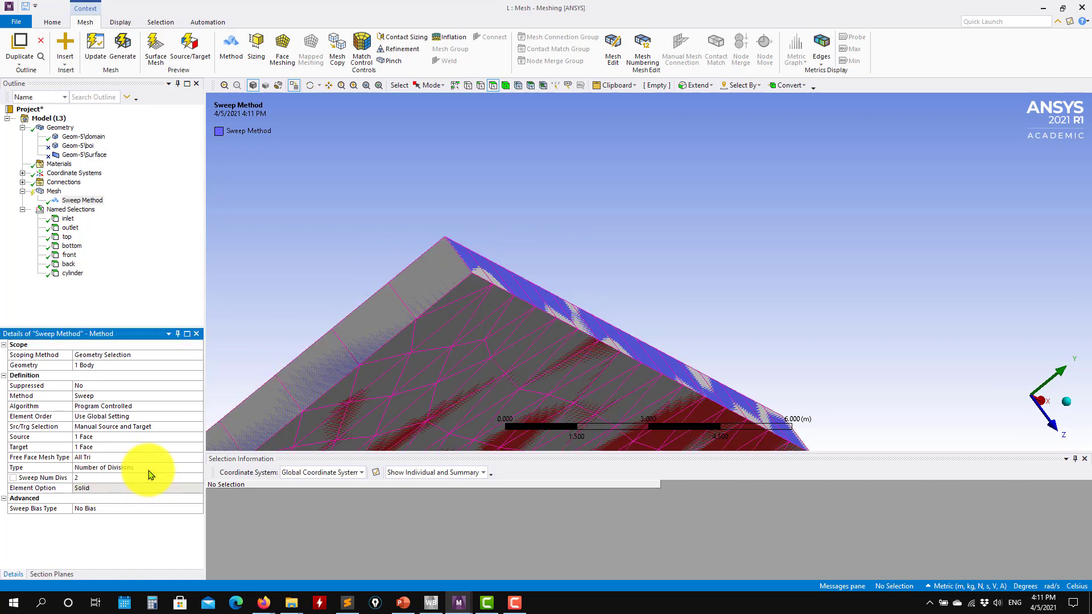
click(122, 46)
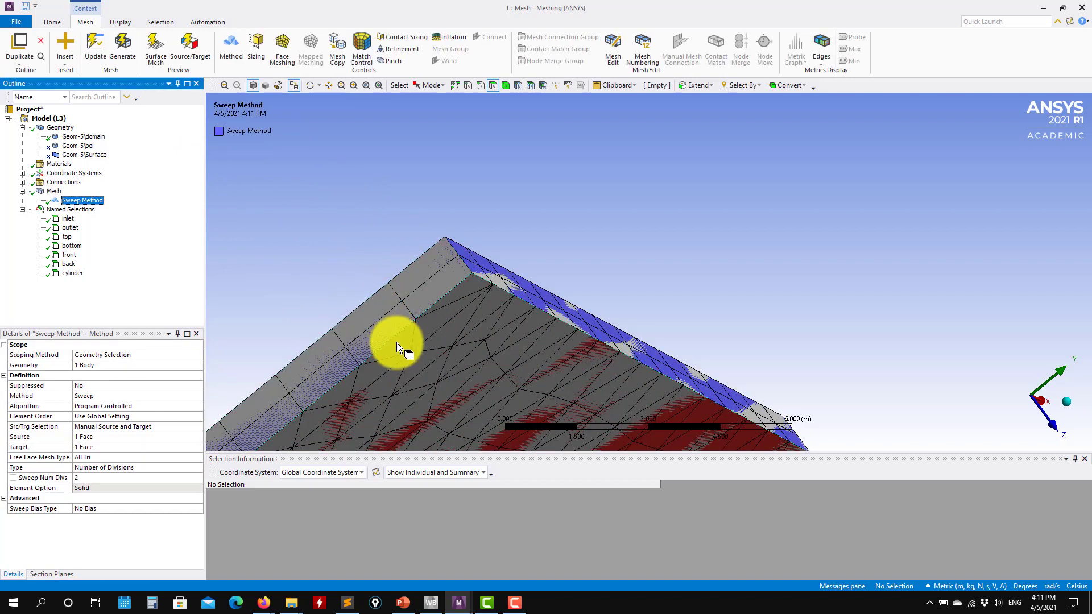
- Set the number of sweep divisions back to 1 and regenerate the mesh
click(88, 479)
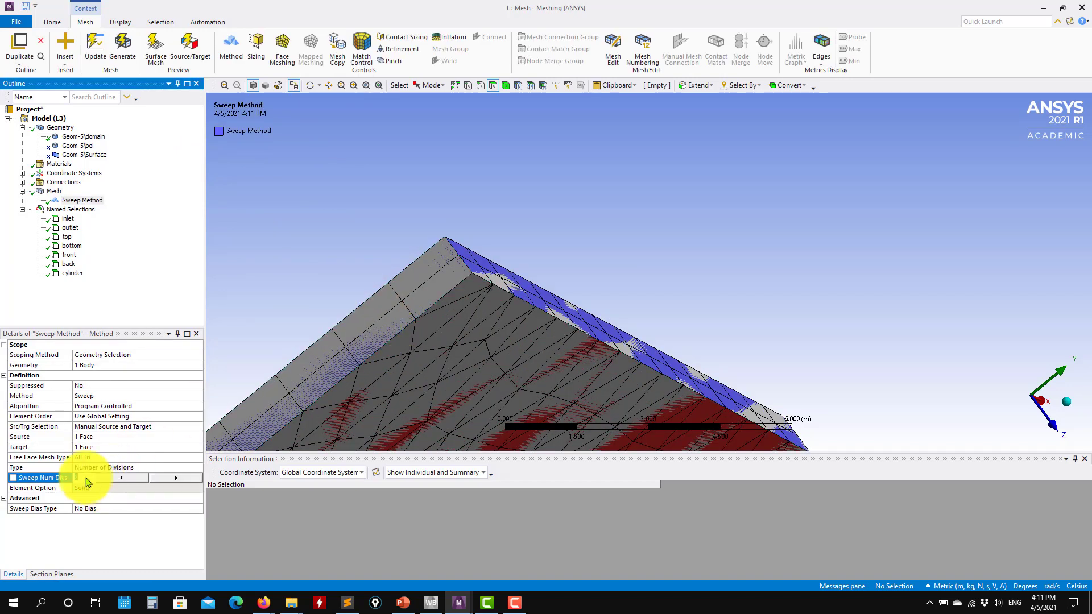
text(1)
key(Return)
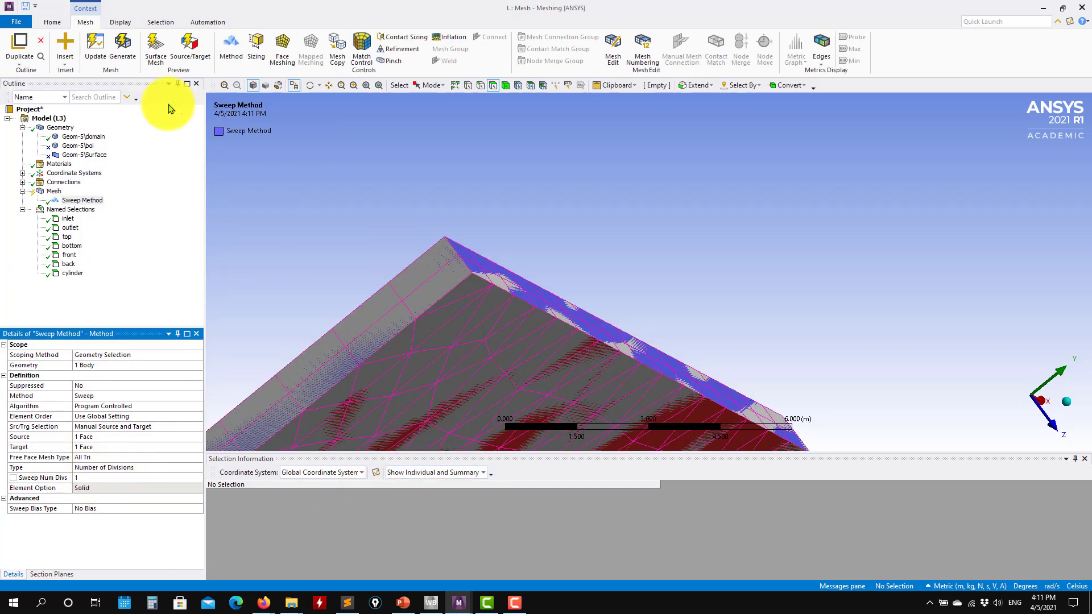
click(116, 46)
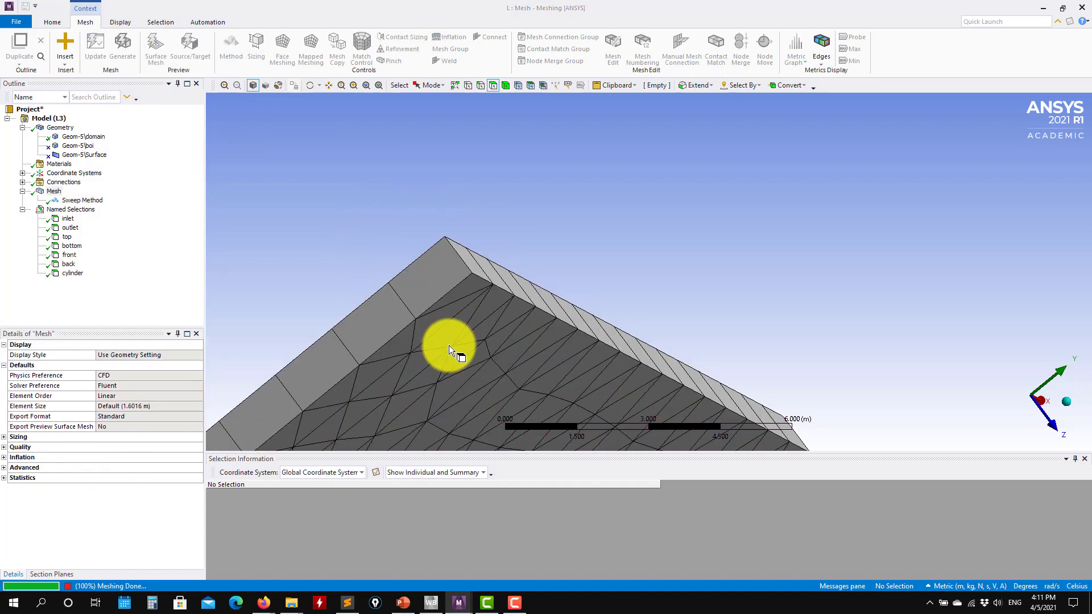
scroll(606, 353, up, 2)
scroll(610, 361, down, 6)
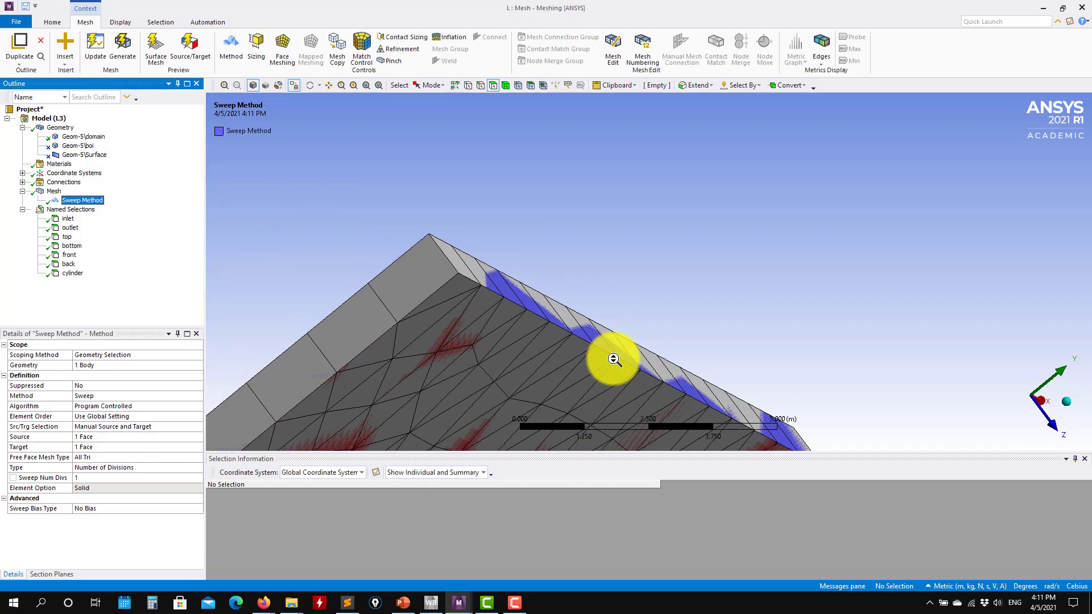
middle_drag(670, 373, 589, 405)
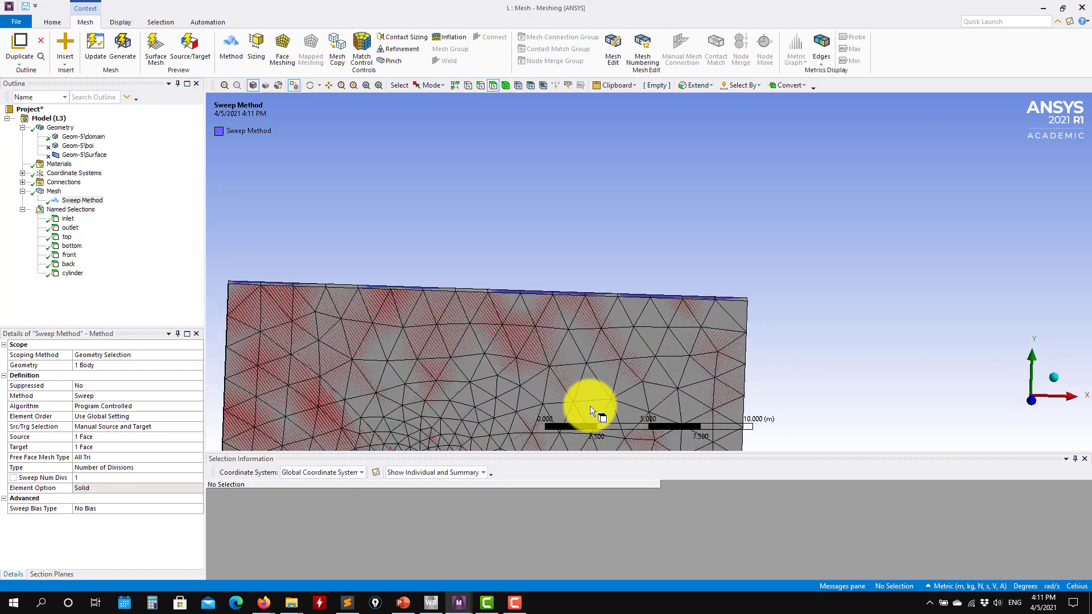
ctrl+middle_drag(589, 353, 711, 207)
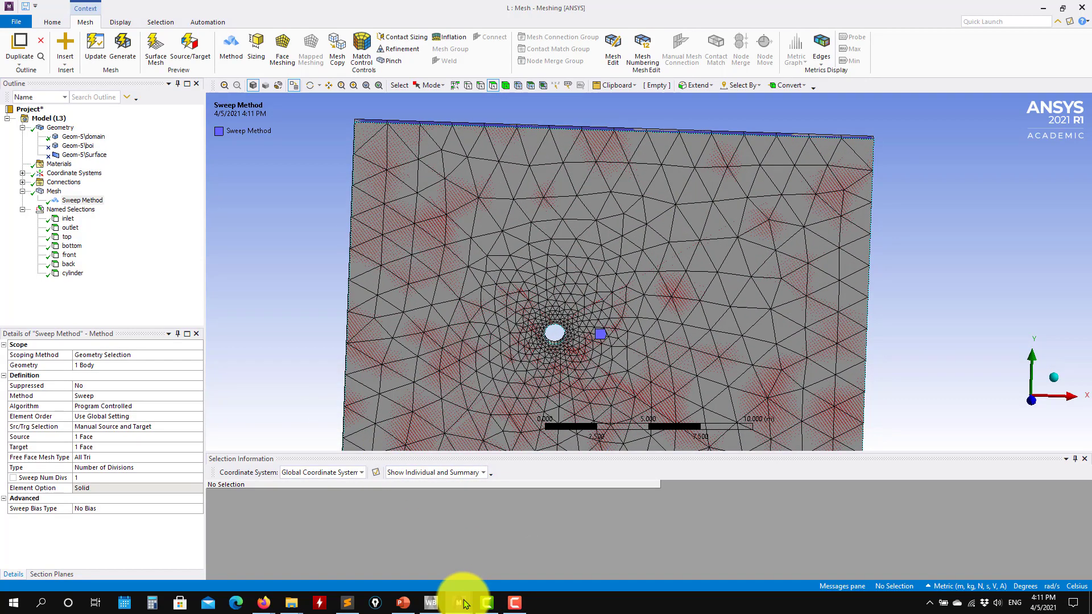
- Switch to the E : Mesh window and review the settings of its existing edge sizing
mouse_move(461, 600)
click(424, 577)
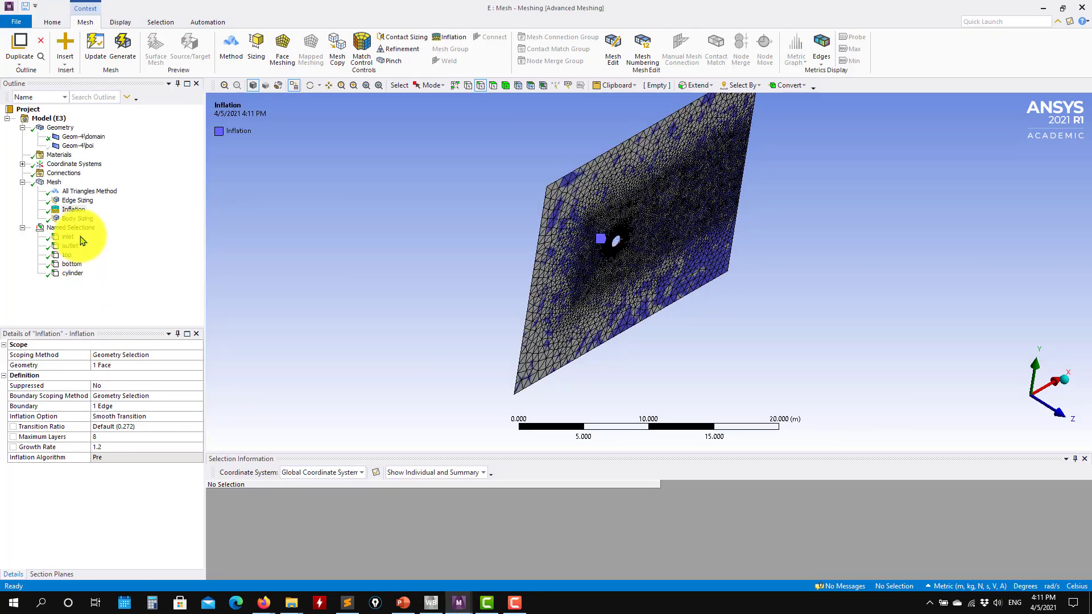
click(83, 202)
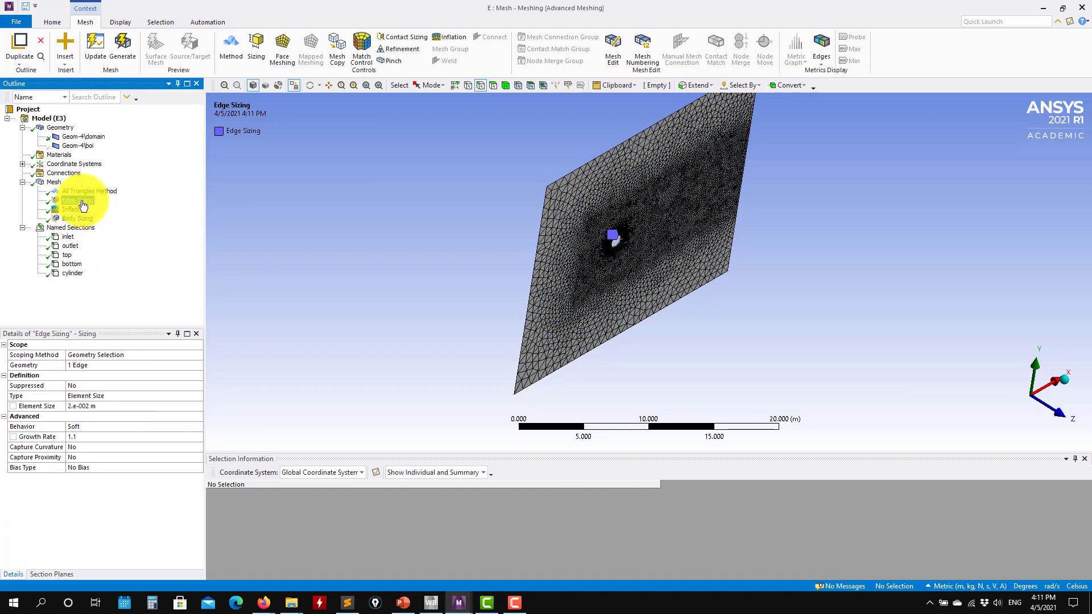
click(1045, 9)
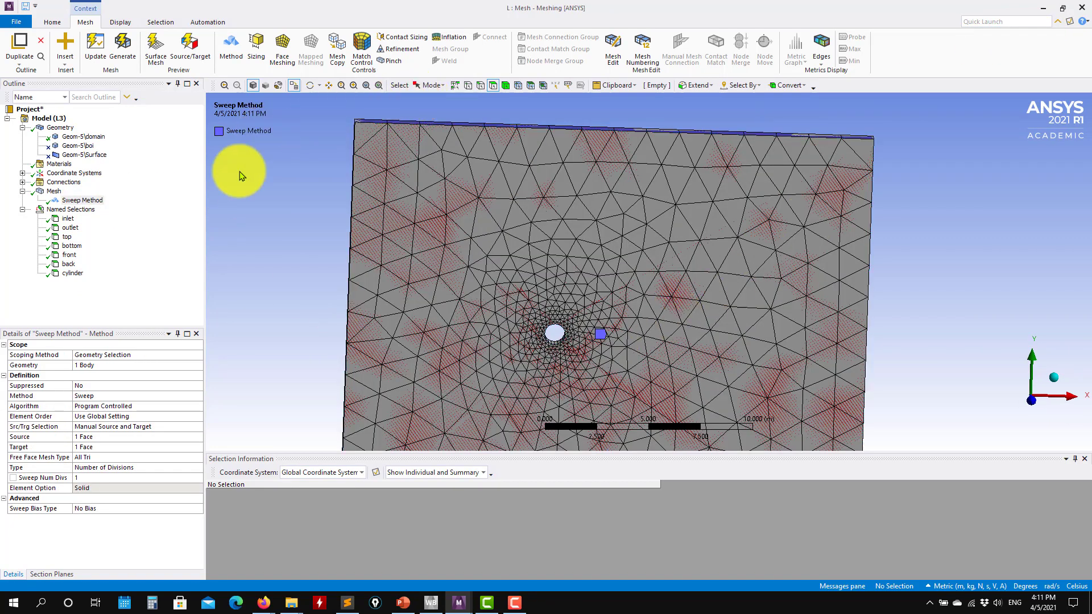
- Insert a mesh sizing scoped to the cylinder hole's circular edge on the +Z face of the domain
right_click(53, 195)
mouse_move(159, 195)
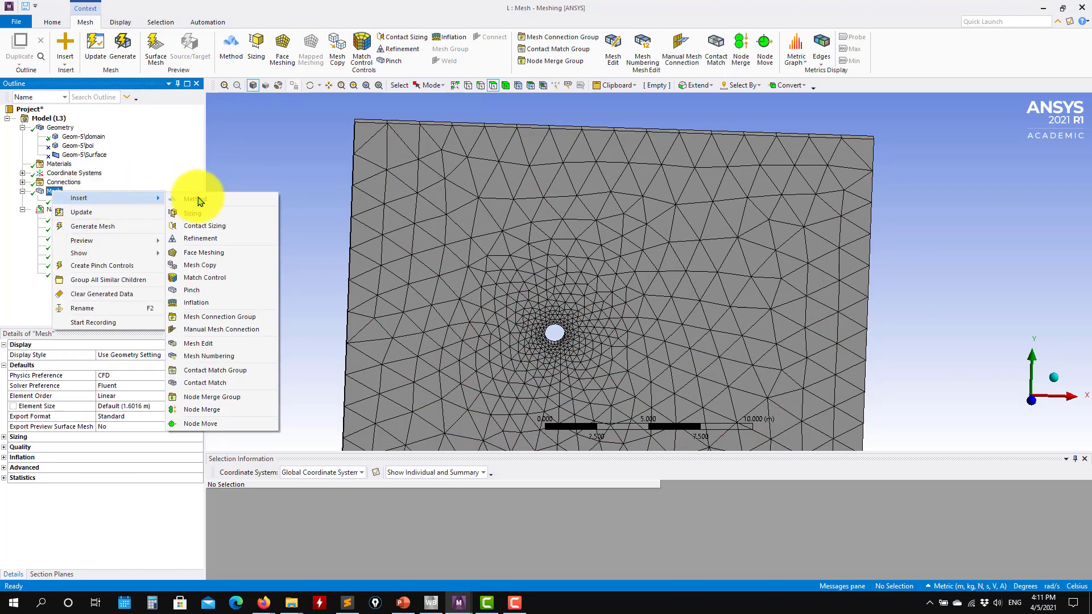
click(207, 217)
scroll(541, 322, up, 6)
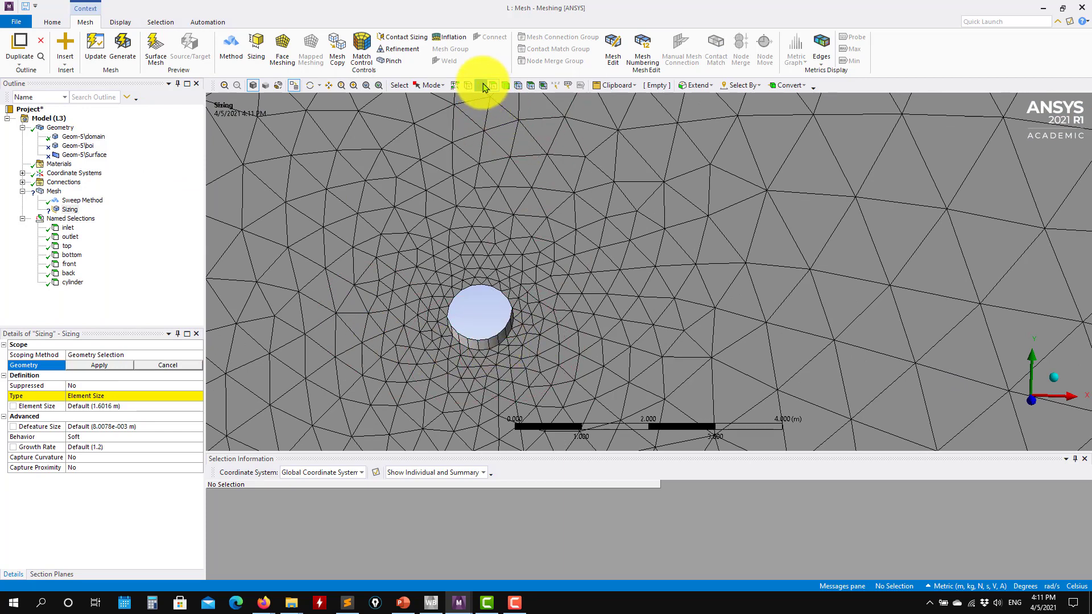
click(511, 338)
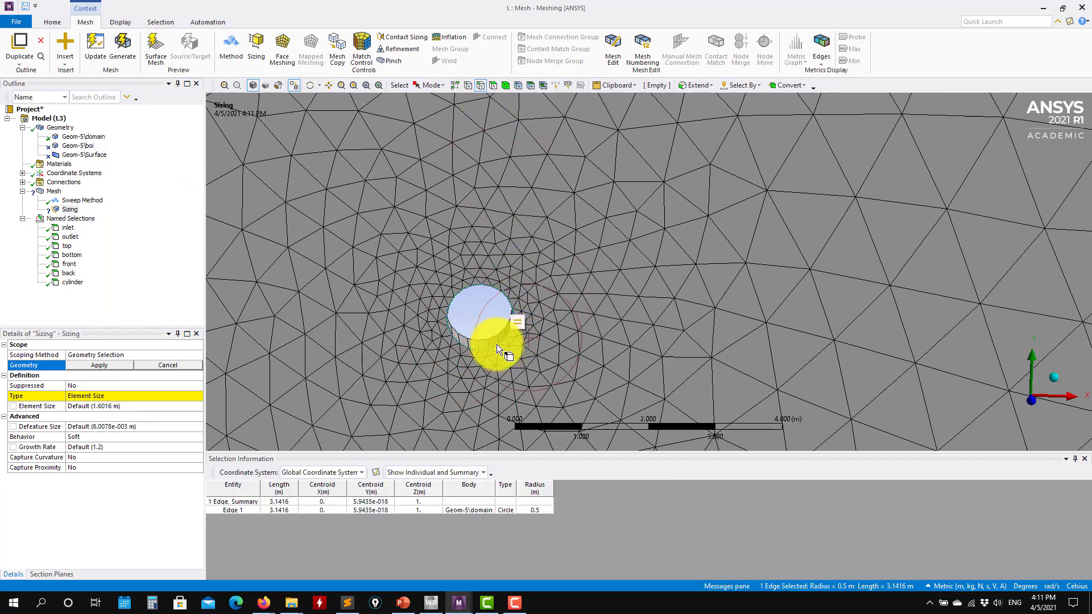
click(101, 366)
- Set the edge sizing's element size to 2e-002 m and growth rate to 1.1, and regenerate the mesh
click(127, 407)
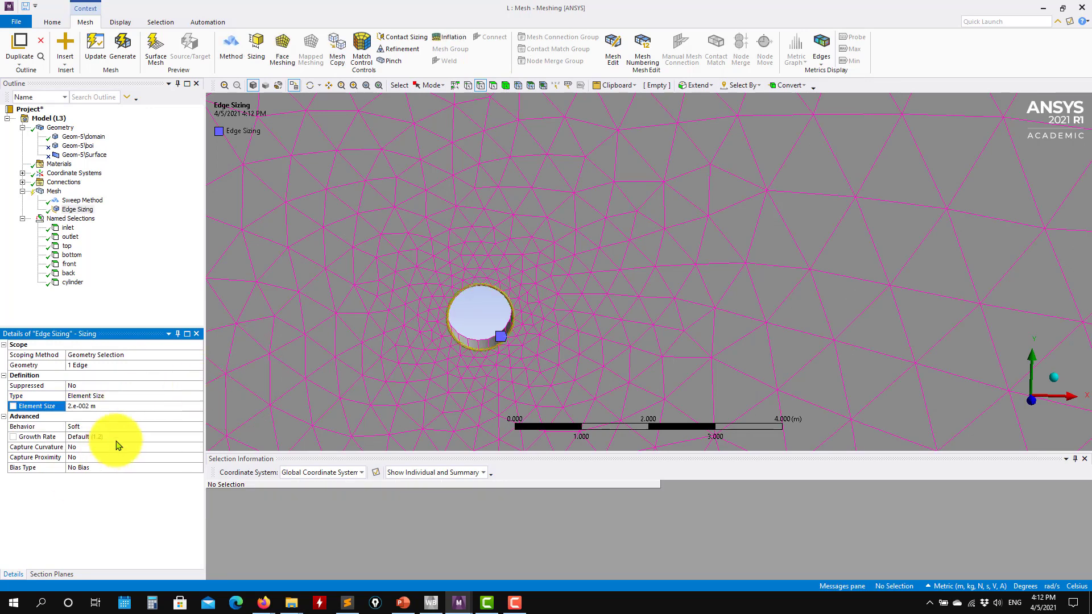
click(142, 437)
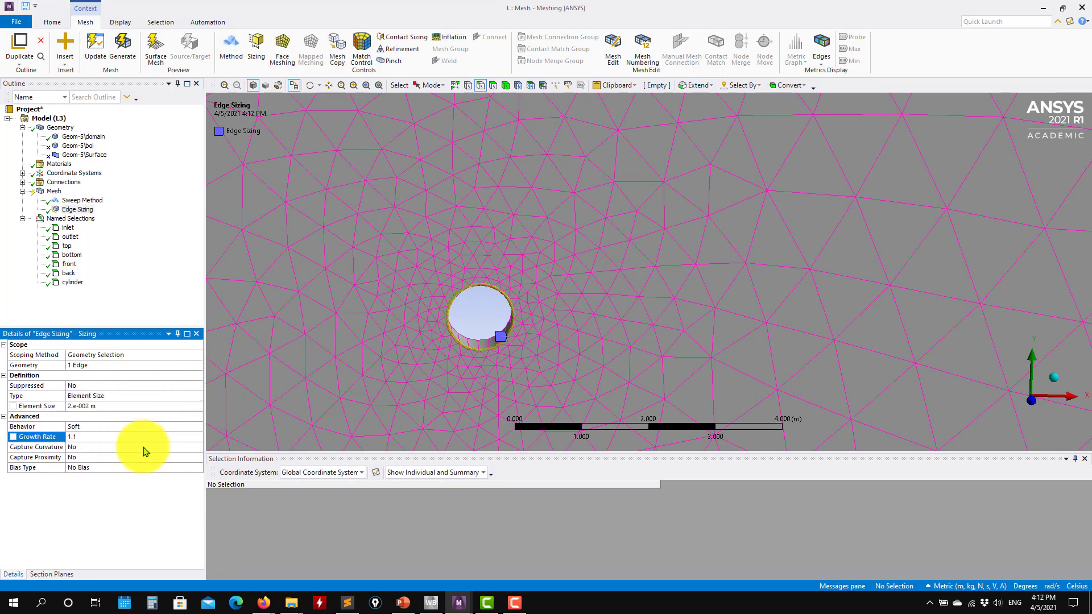
click(129, 54)
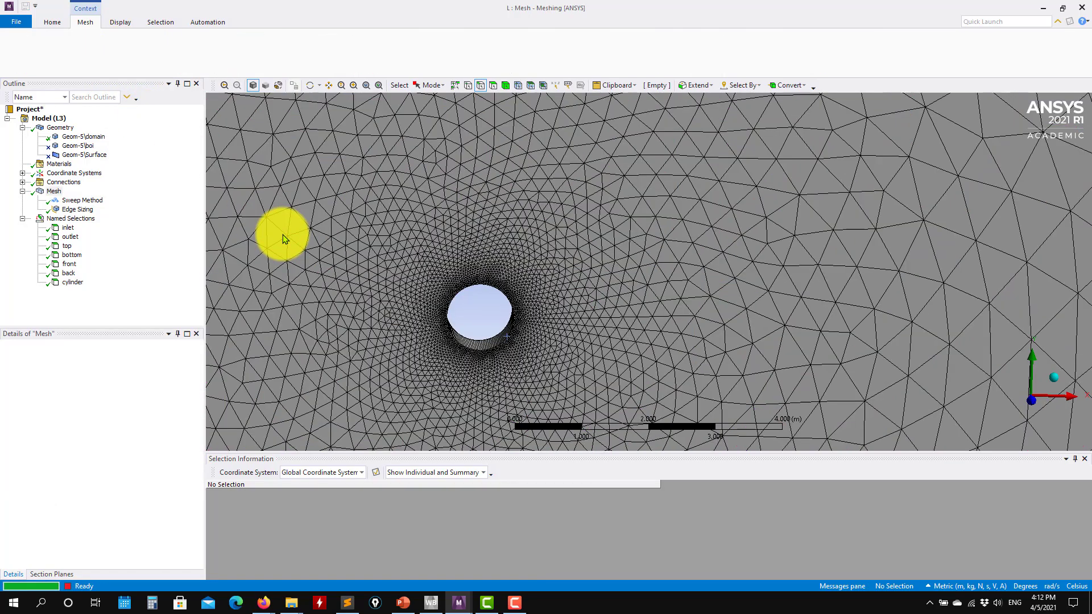
- Examine the mesh refinement around the cylinder, the element growth toward the outer boundaries and the single layer through the thickness
scroll(517, 377, up, 3)
scroll(509, 382, down, 6)
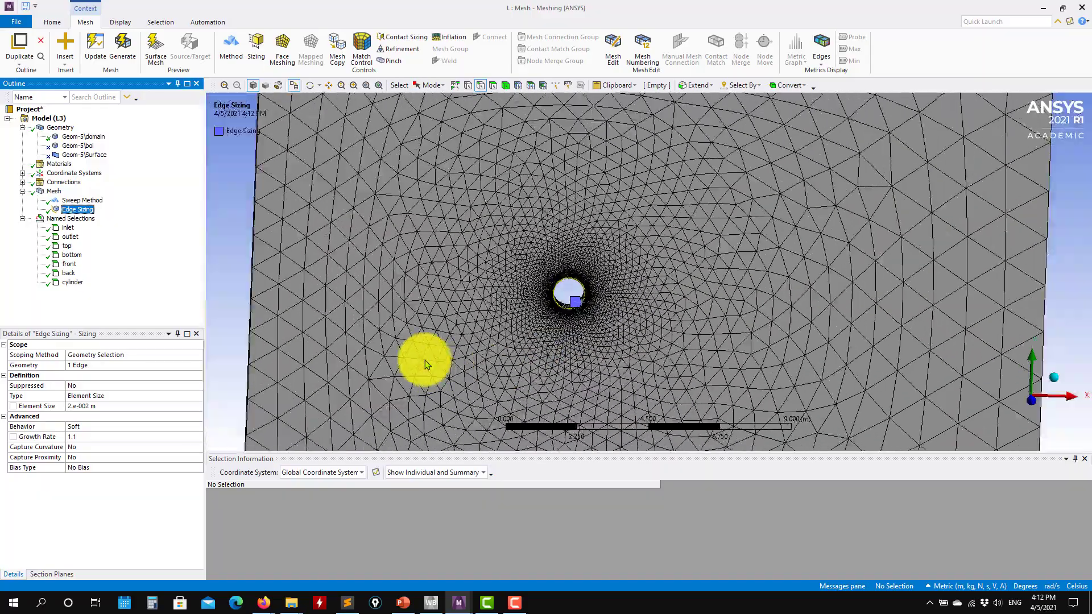
middle_drag(427, 364, 587, 301)
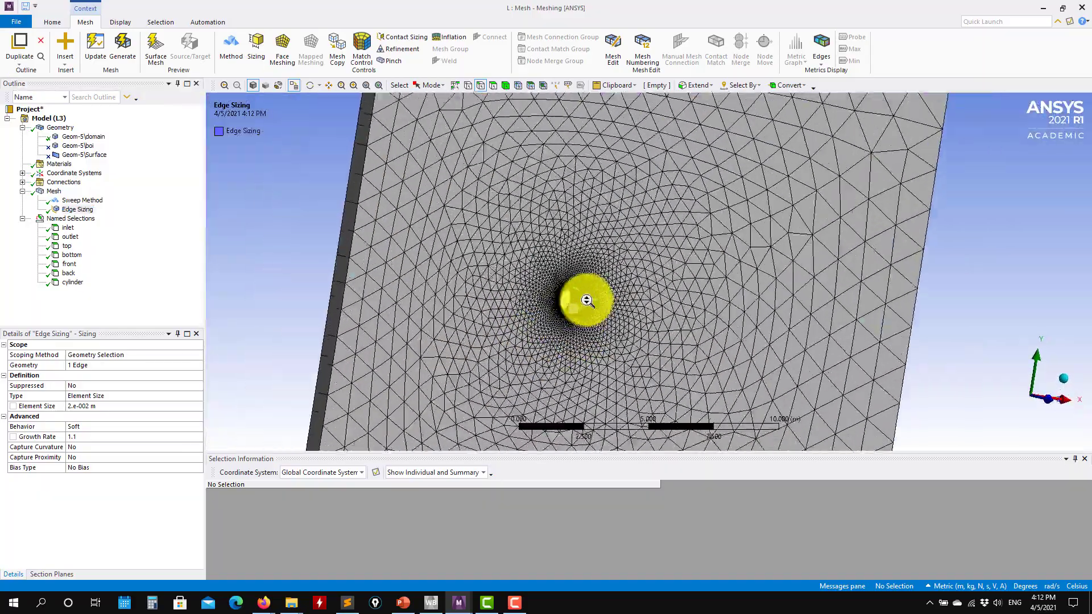
scroll(587, 300, up, 6)
ctrl+middle_drag(520, 342, 711, 296)
scroll(506, 382, up, 5)
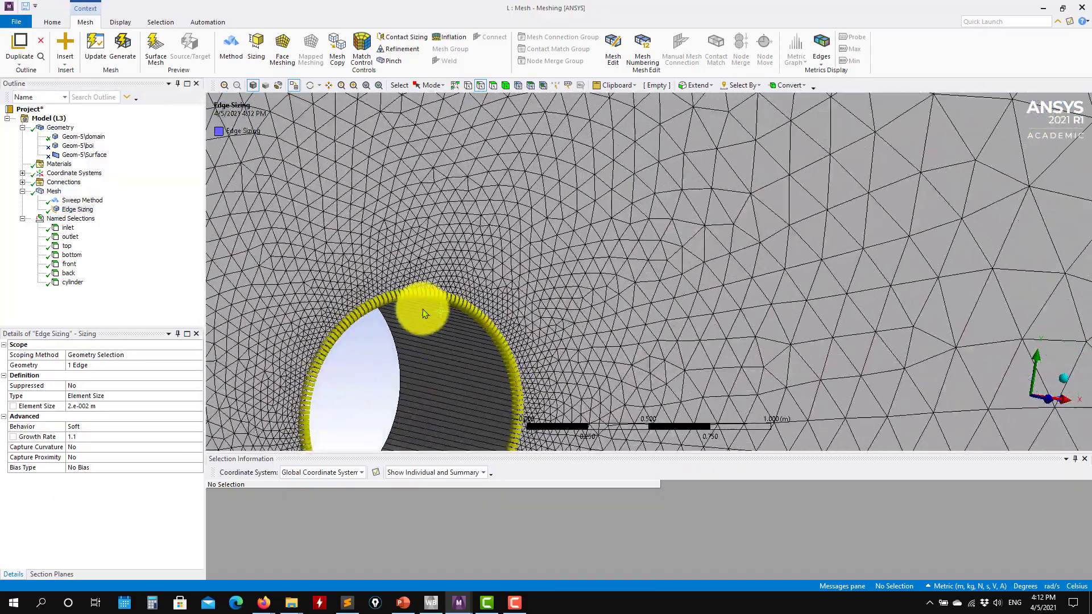
scroll(446, 367, down, 5)
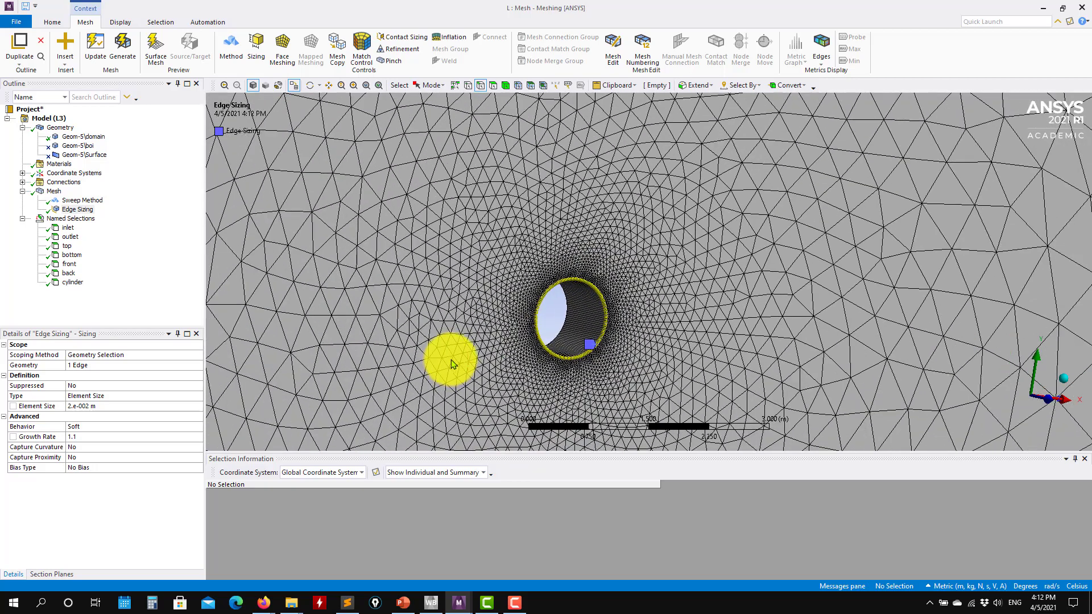
scroll(460, 351, down, 2)
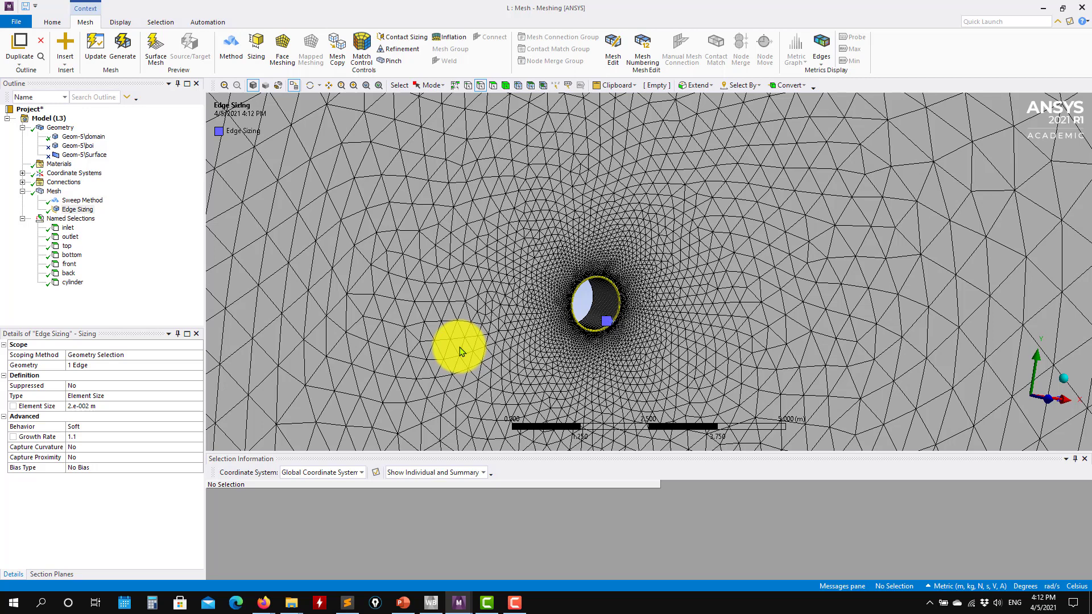
scroll(662, 287, up, 1)
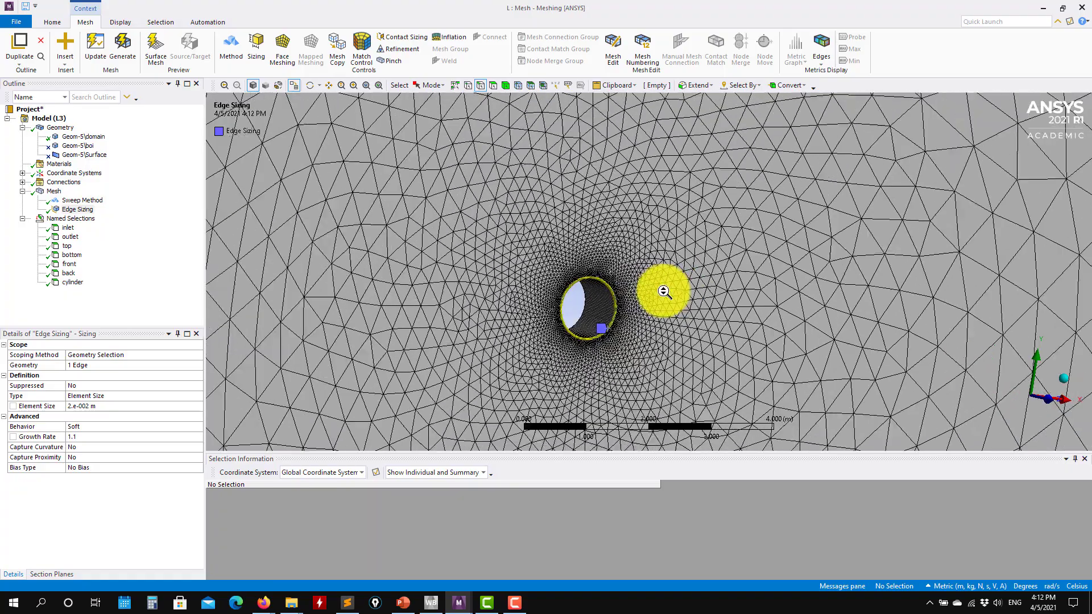
scroll(666, 290, down, 5)
middle_drag(505, 301, 547, 324)
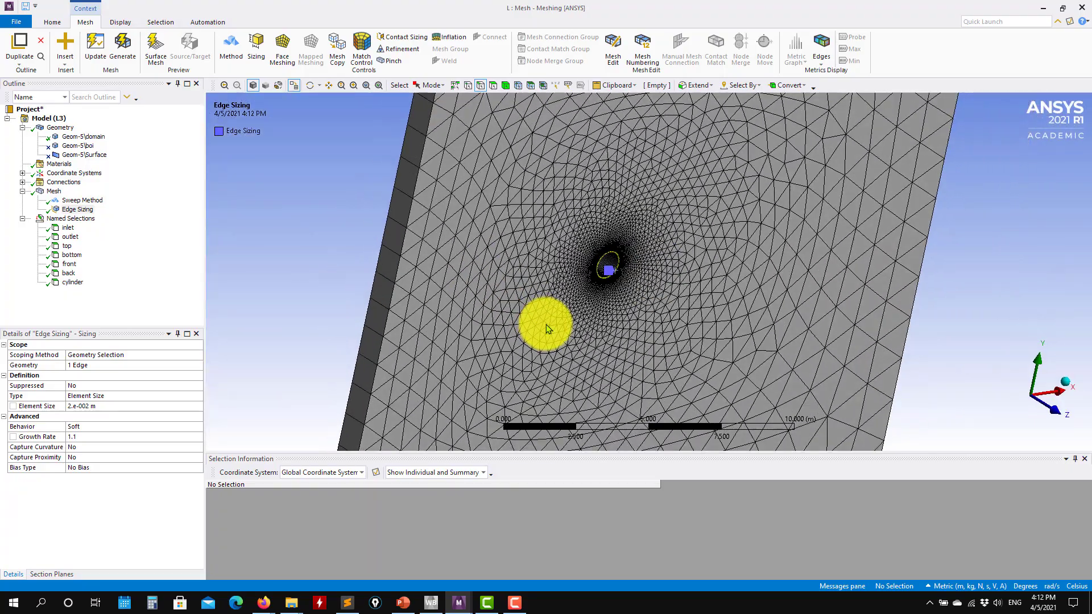
scroll(422, 239, up, 3)
scroll(546, 291, up, 3)
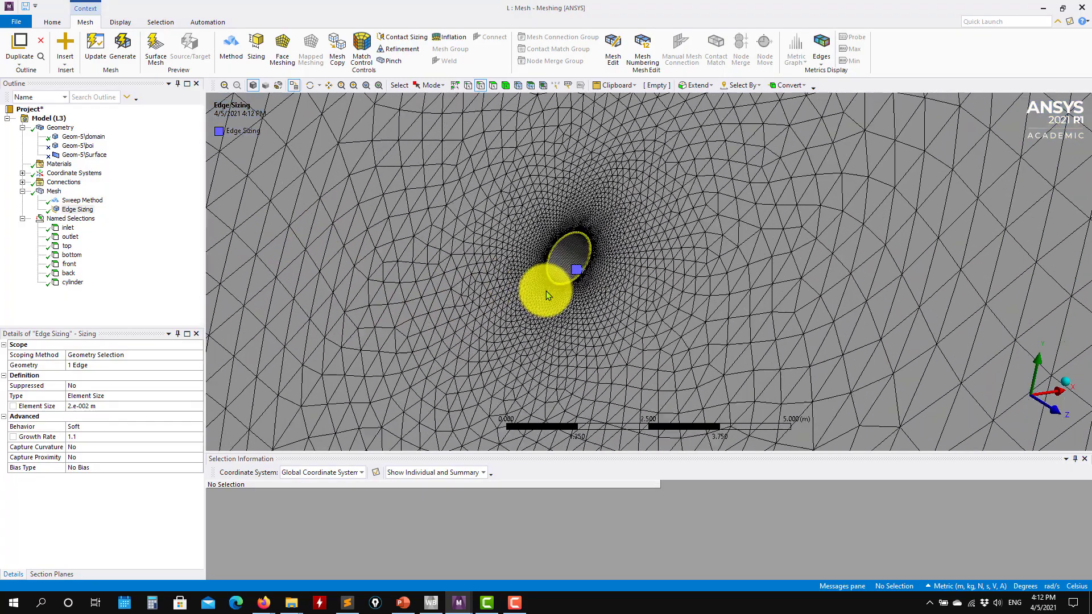
scroll(557, 307, down, 6)
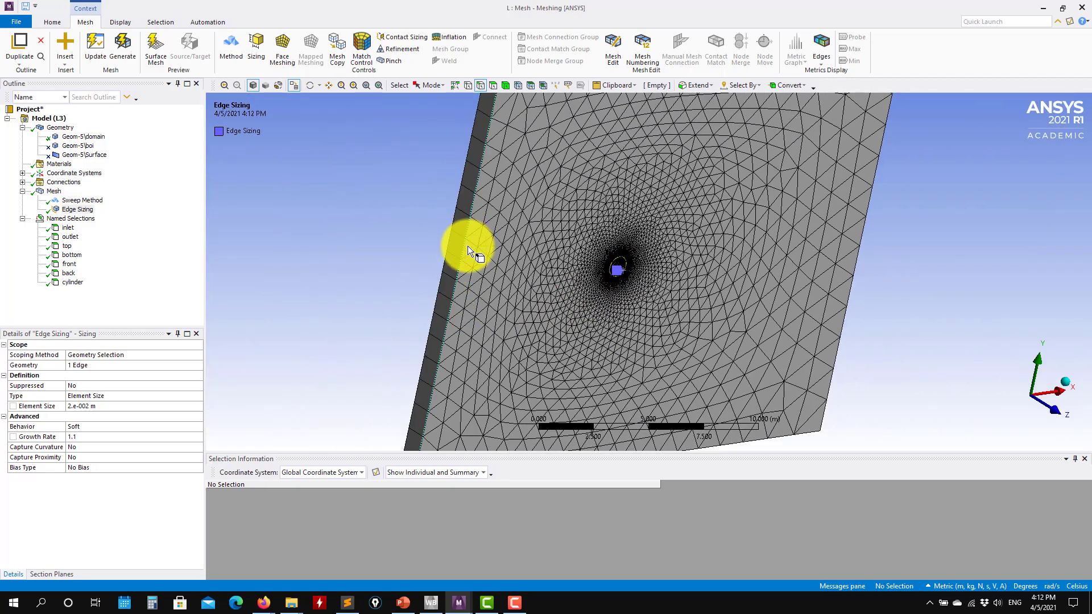
scroll(469, 307, down, 2)
scroll(589, 348, up, 2)
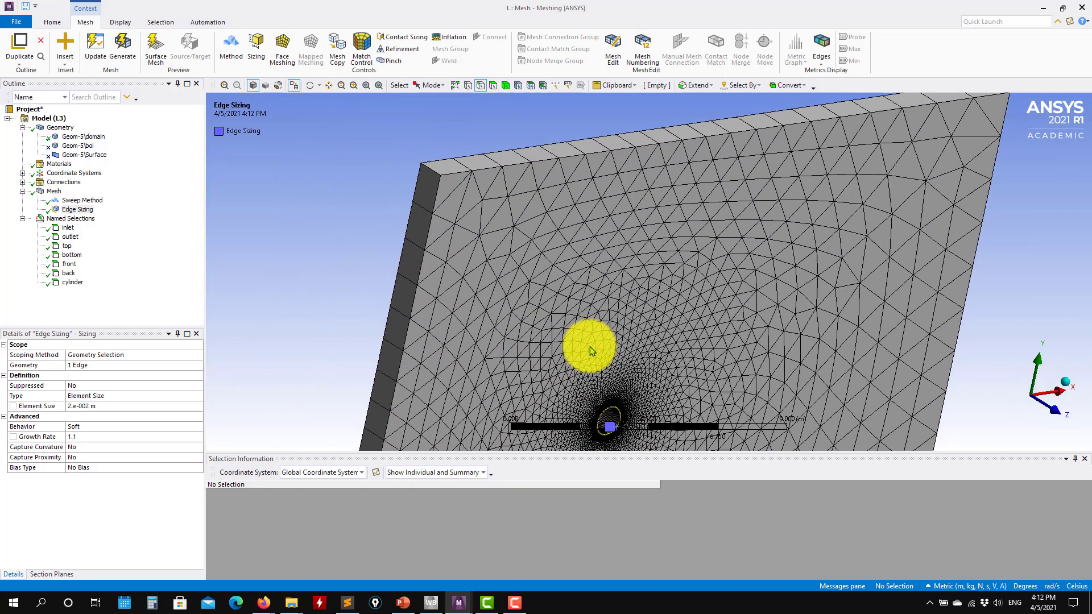
scroll(589, 347, up, 4)
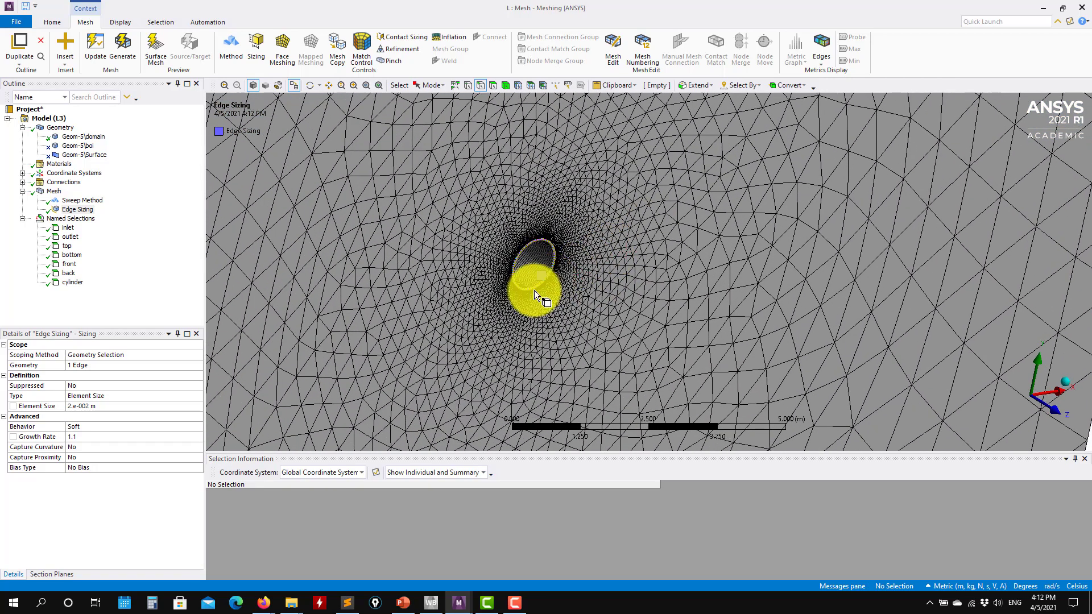
- Insert an inflation control scoped to the domain's +Z face, with the cylinder hole's circular edge as its boundary
right_click(51, 196)
mouse_move(113, 198)
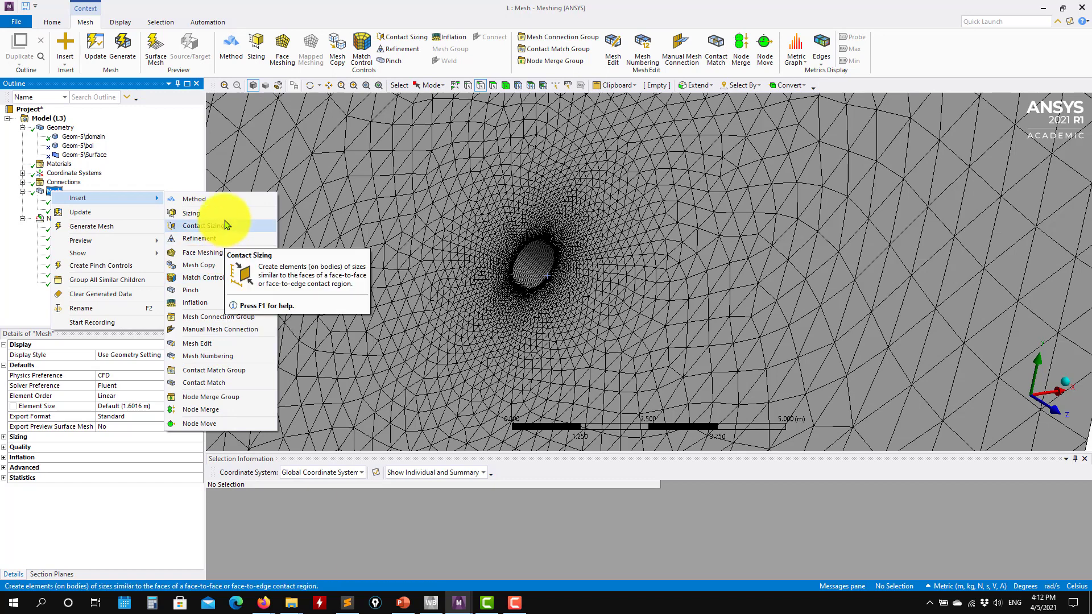
click(195, 303)
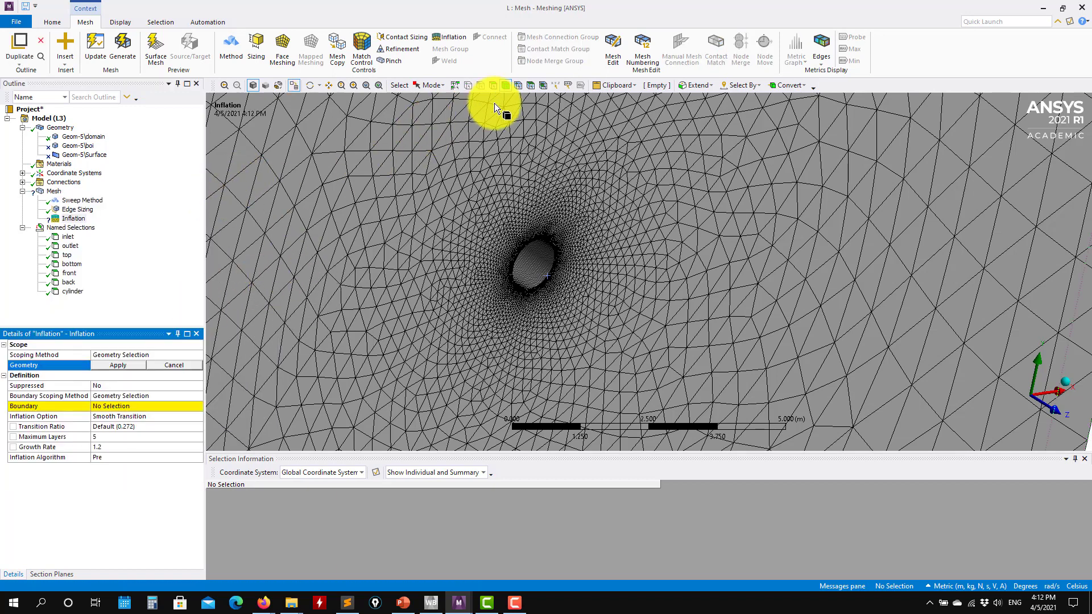
click(398, 216)
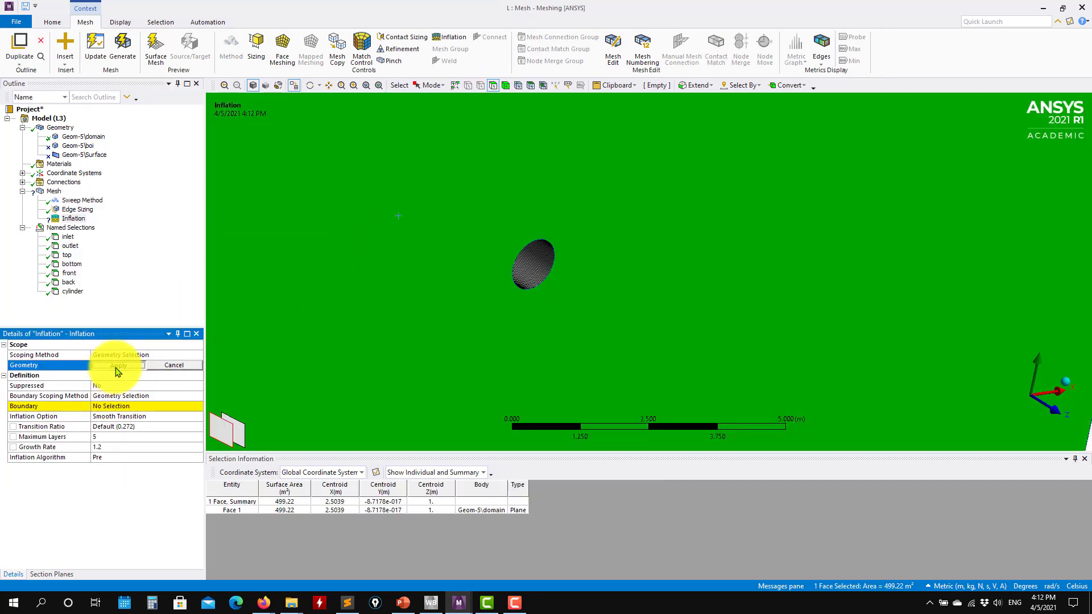
click(118, 366)
click(112, 407)
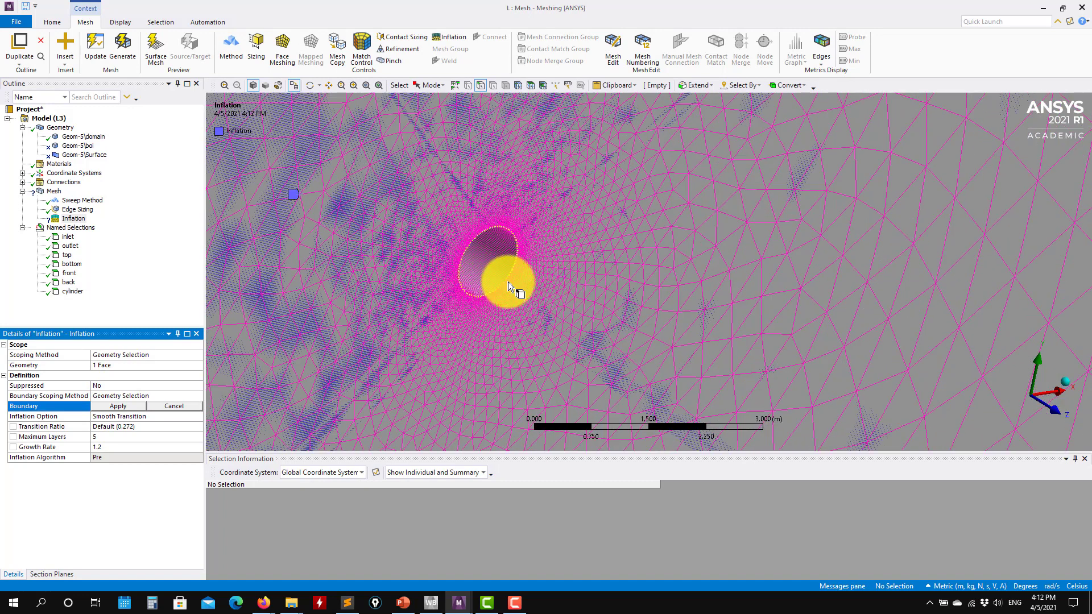
click(507, 282)
click(120, 407)
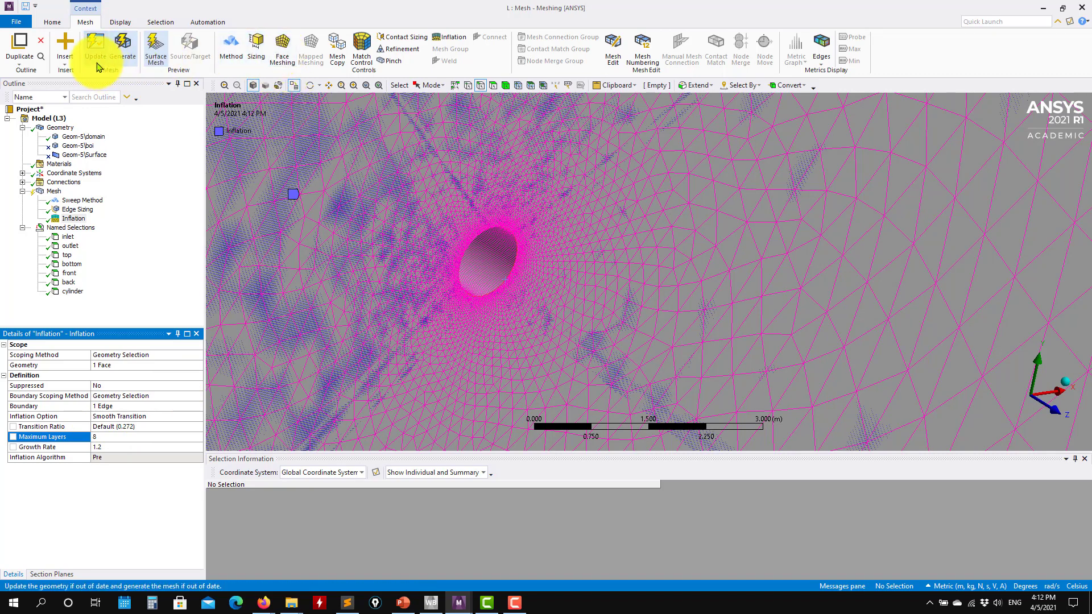
- Set the inflation's maximum layers to 8 and regenerate the mesh, inspecting the elements around the cylinder
click(115, 58)
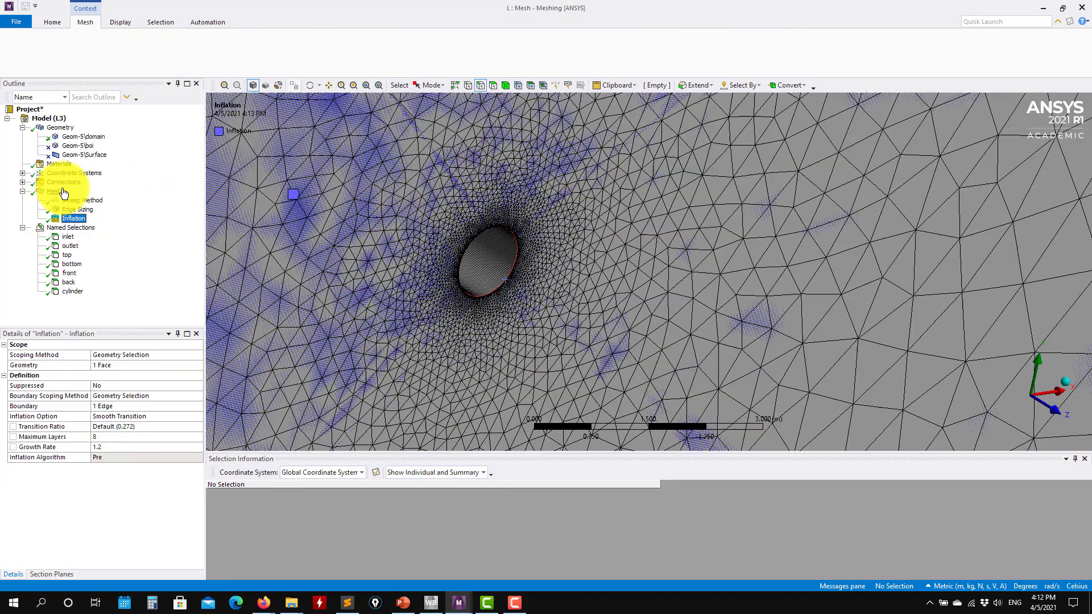
middle_drag(521, 293, 488, 293)
scroll(488, 293, up, 5)
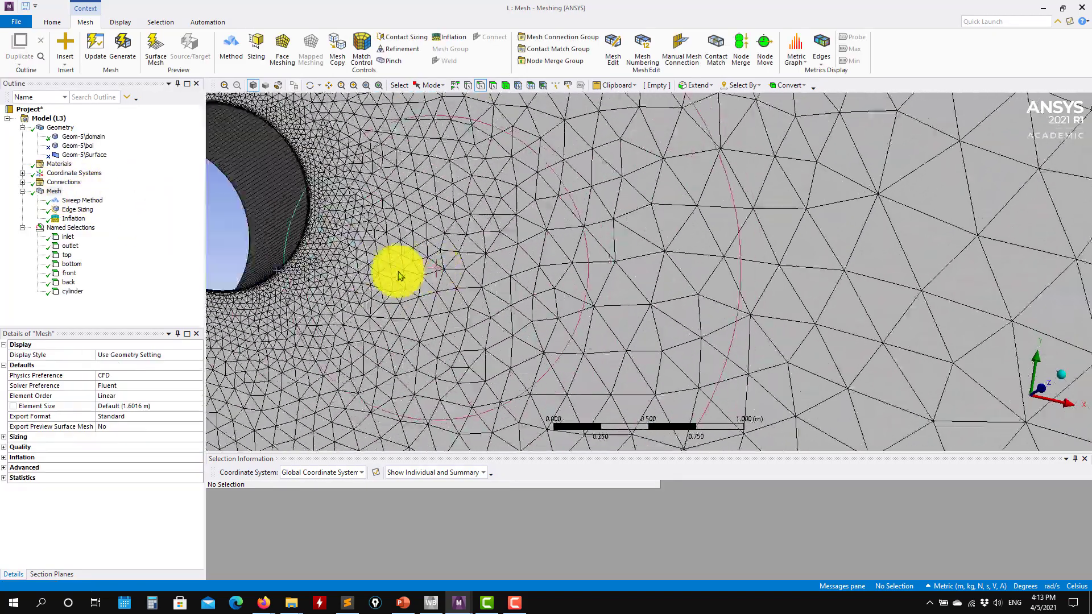
ctrl+middle_drag(400, 275, 785, 248)
scroll(610, 279, up, 3)
scroll(610, 279, down, 6)
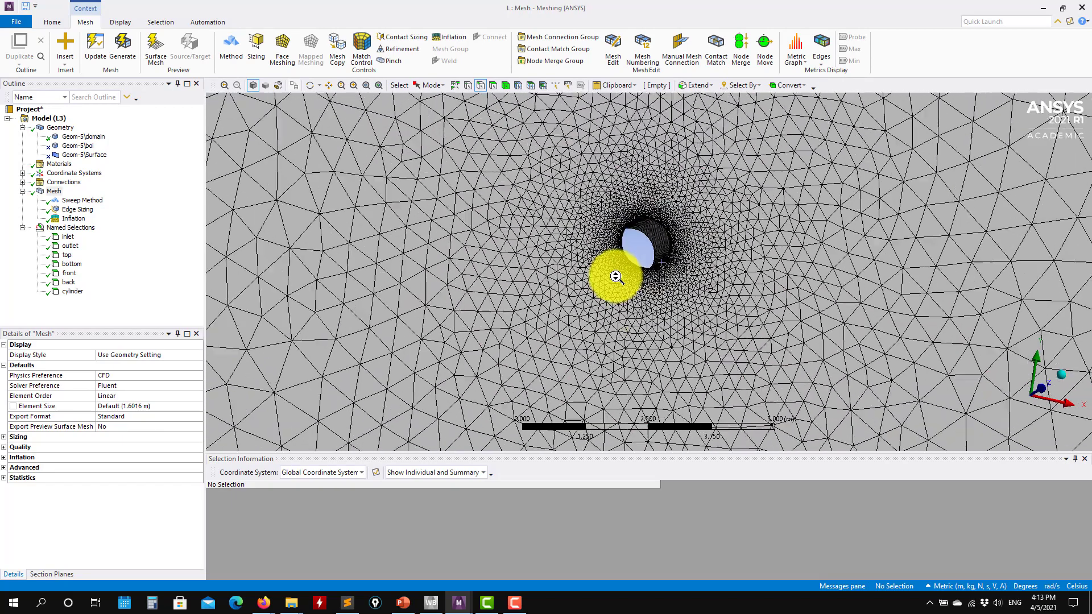
- Unsuppress the boi body and check its position relative to the meshed domain
click(77, 145)
right_click(79, 146)
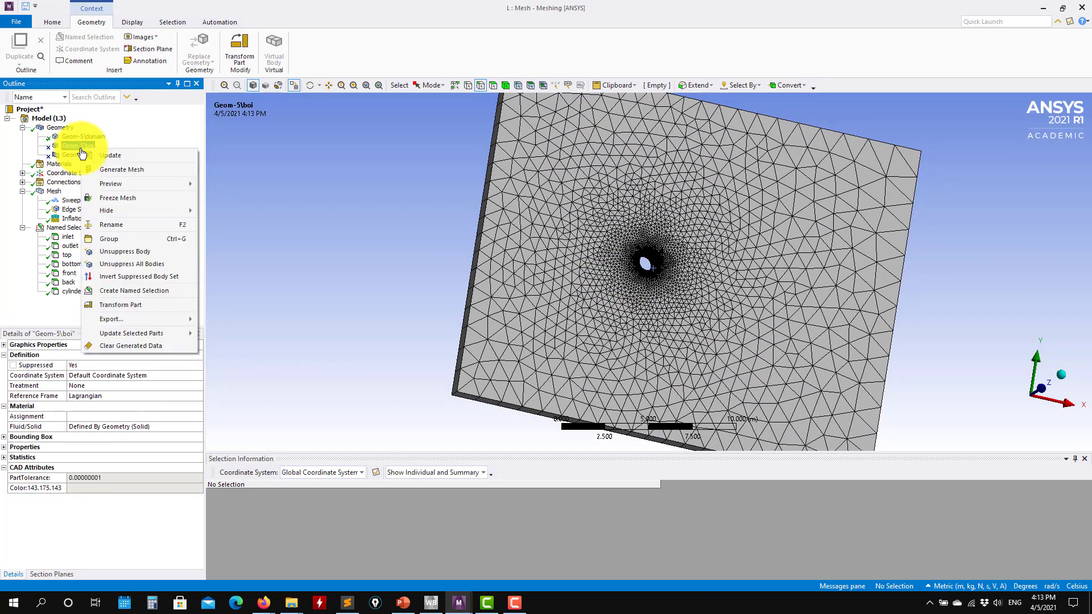
click(146, 253)
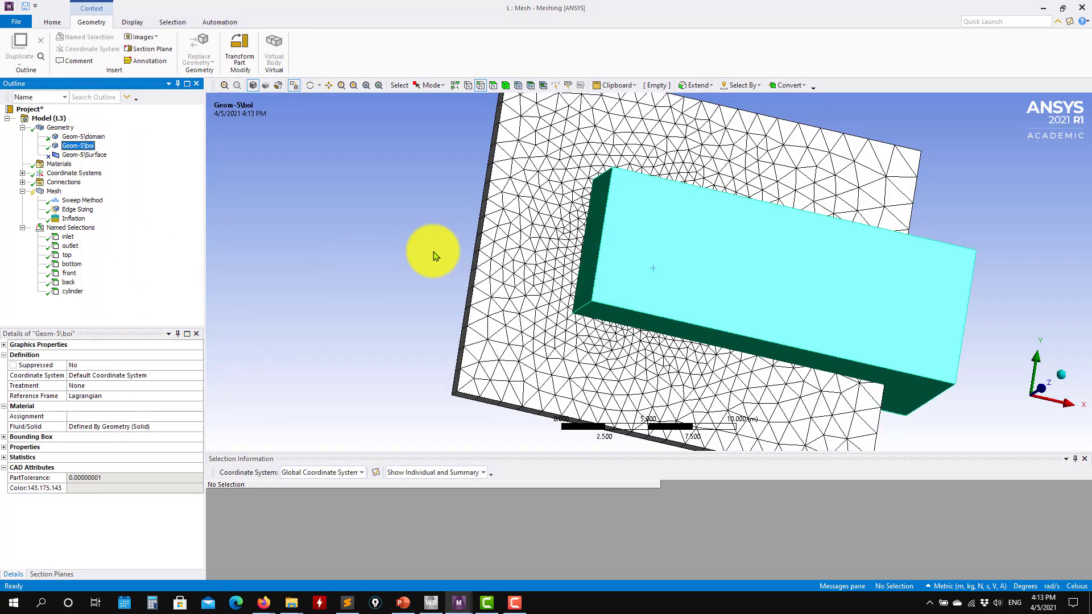
middle_drag(434, 254, 392, 284)
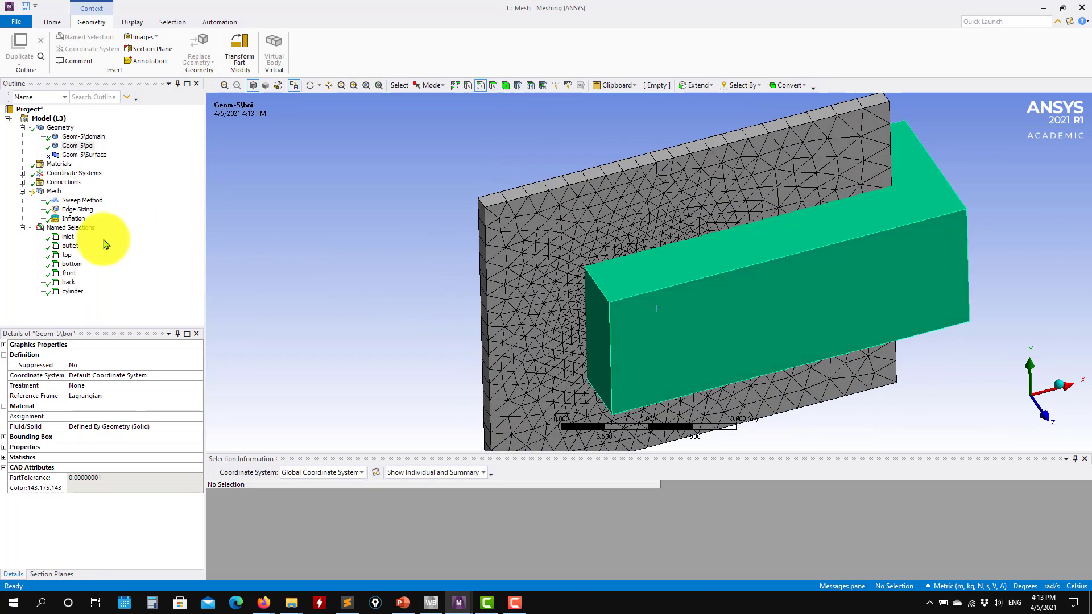
- Insert a mesh sizing scoped to the domain body
right_click(54, 193)
mouse_move(110, 203)
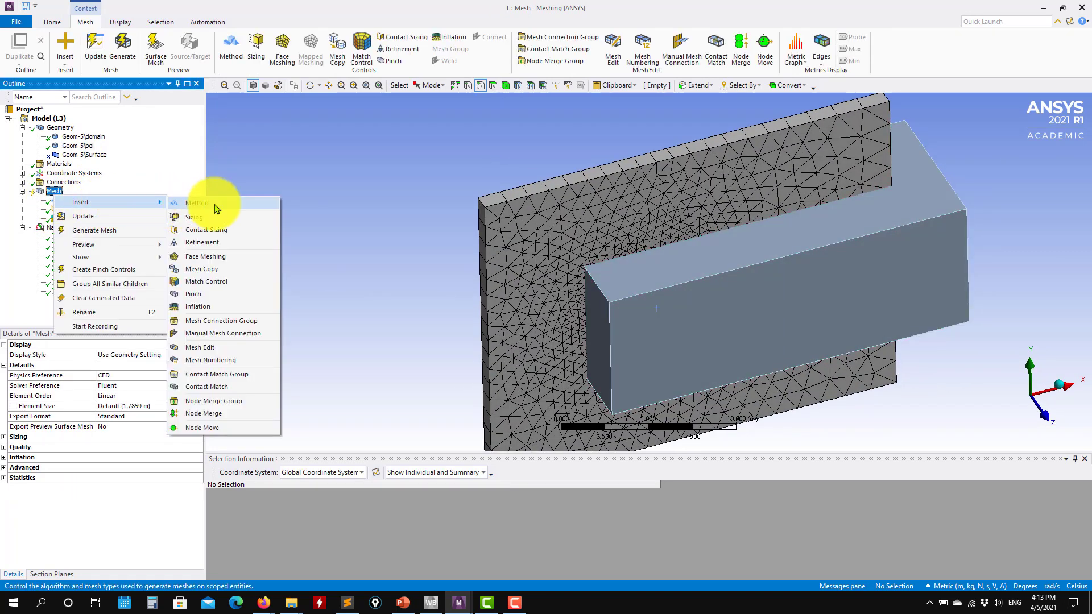
click(198, 222)
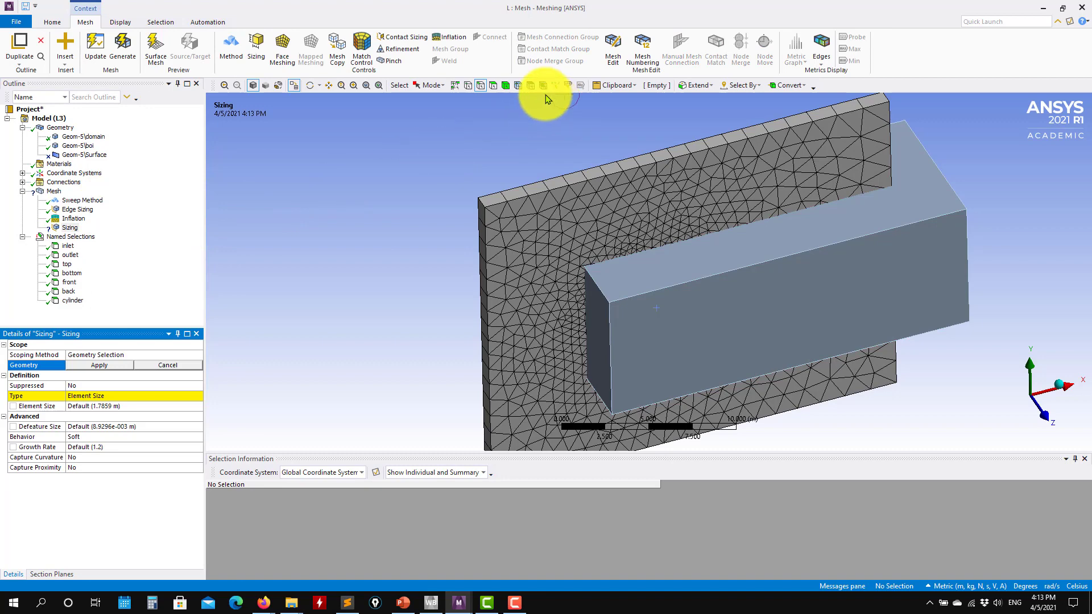
click(505, 86)
click(513, 263)
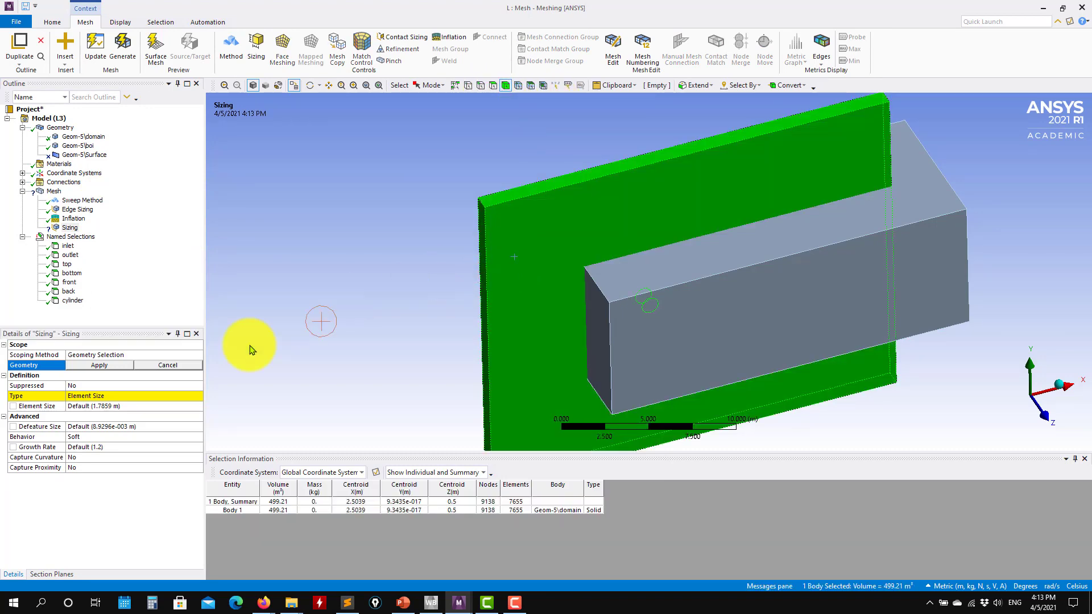
click(108, 365)
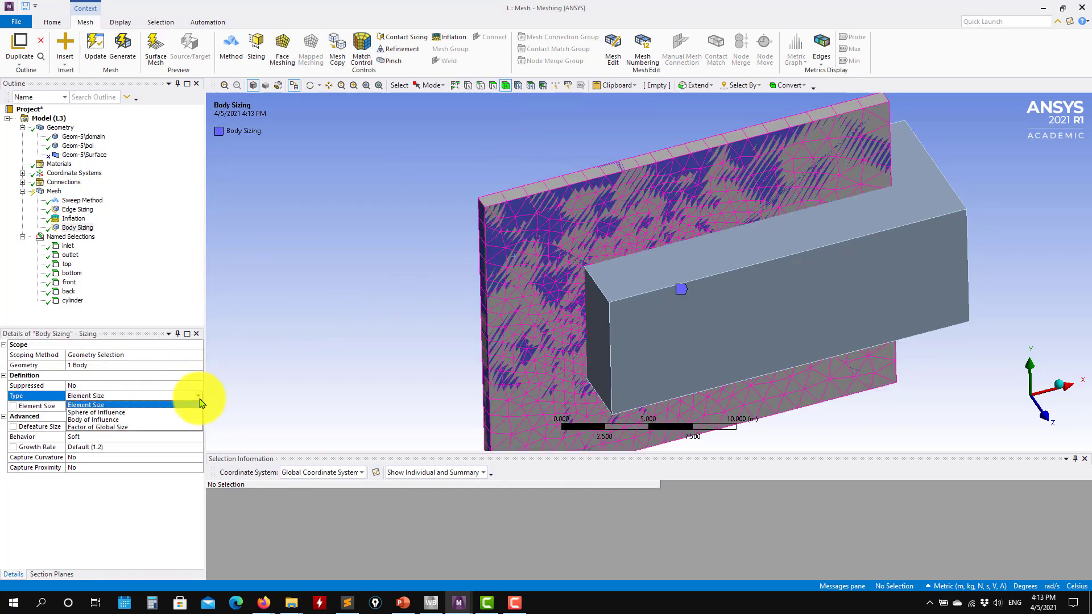
- Change the body sizing's type to Body of Influence and assign the boi block as the influencing body
click(98, 421)
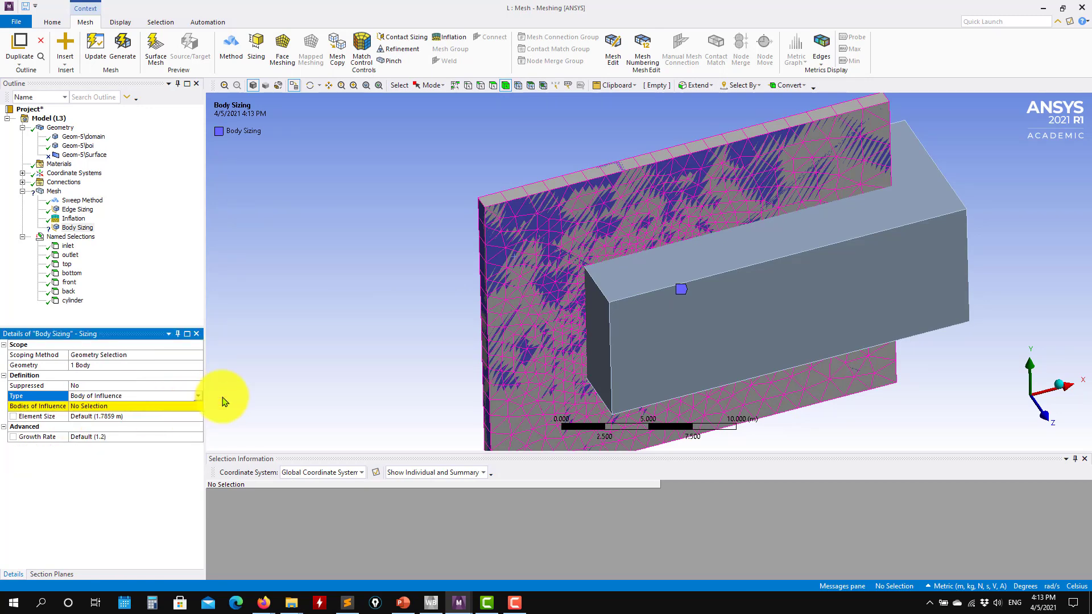
click(948, 230)
click(100, 406)
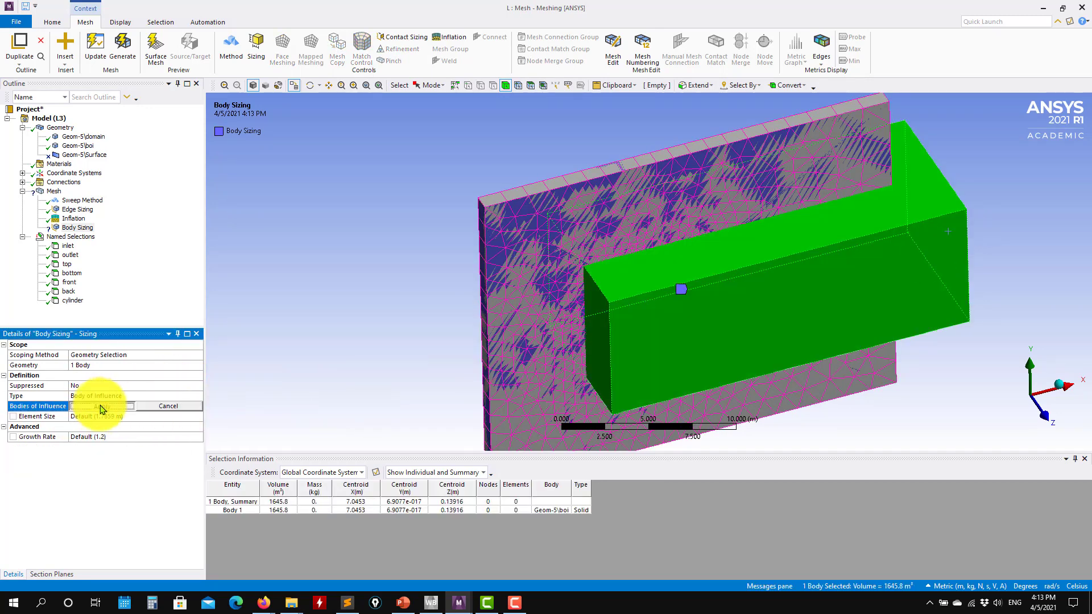
click(100, 407)
- Review the body sizing settings in the E : Mesh window, and return to the L : Mesh window
mouse_move(461, 604)
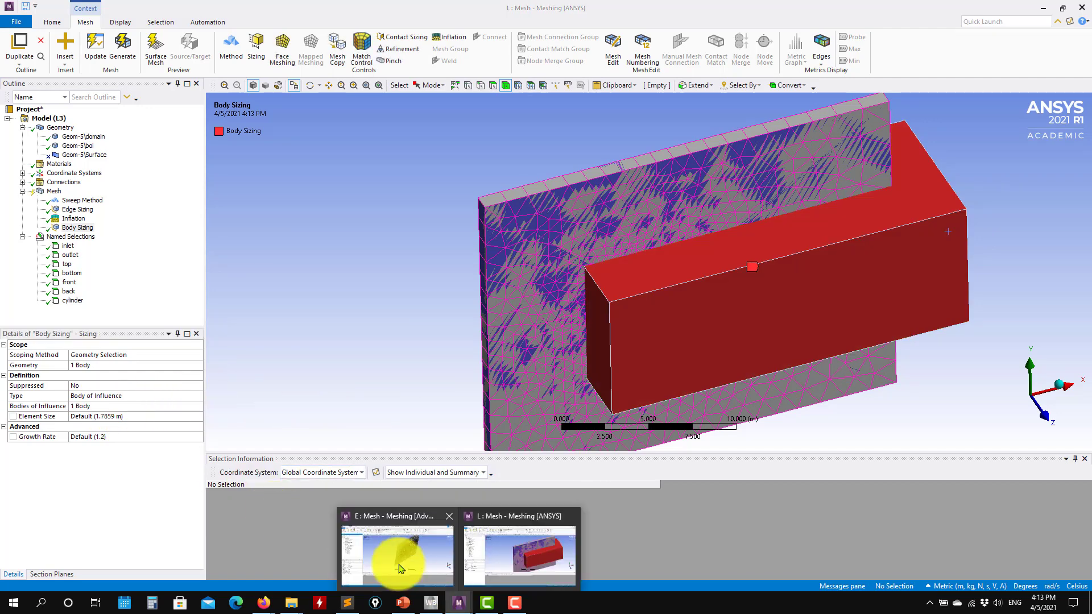
click(397, 493)
click(82, 218)
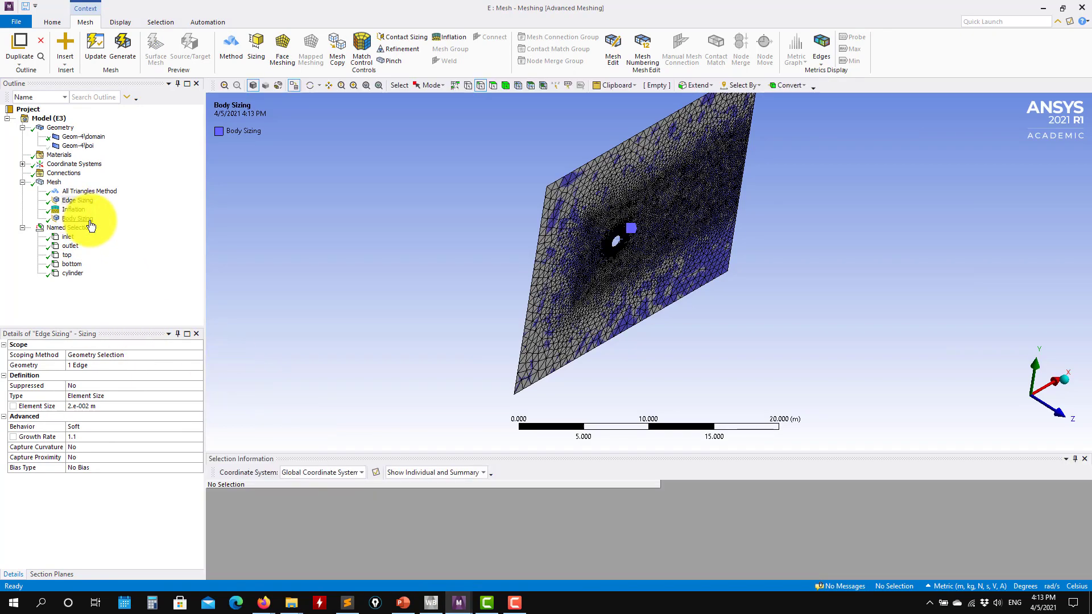
click(1043, 8)
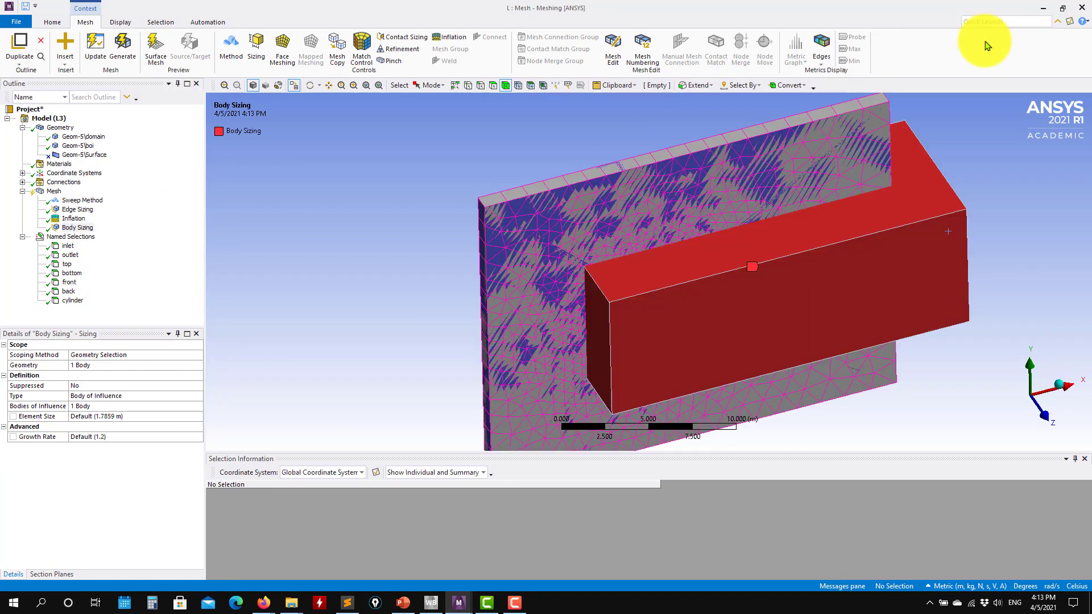
- Set the body sizing's element size to 0.2 m and regenerate the mesh
click(129, 418)
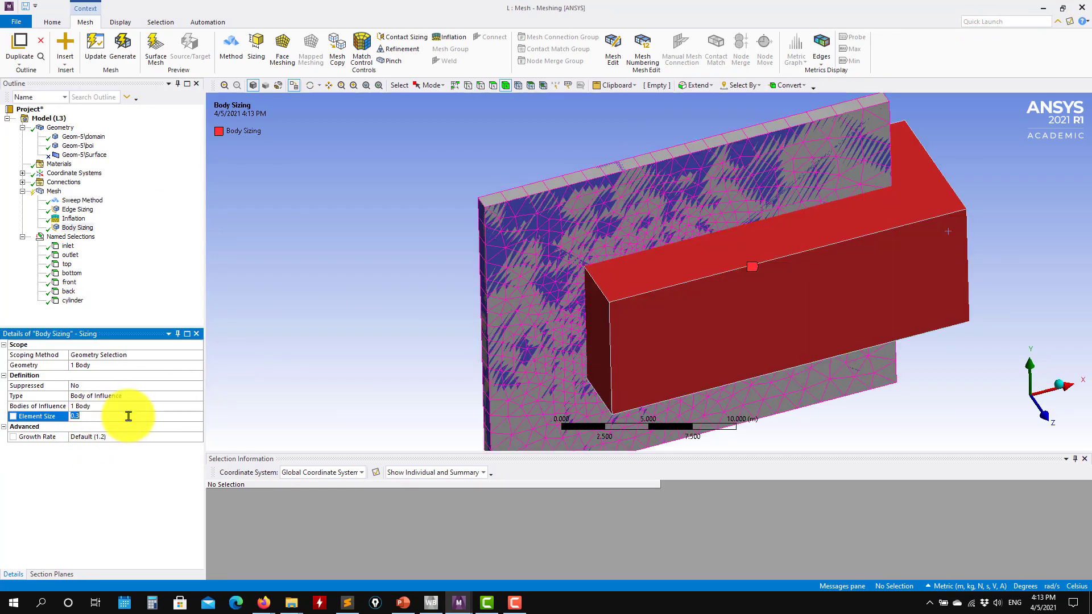
text(0.2)
key(Return)
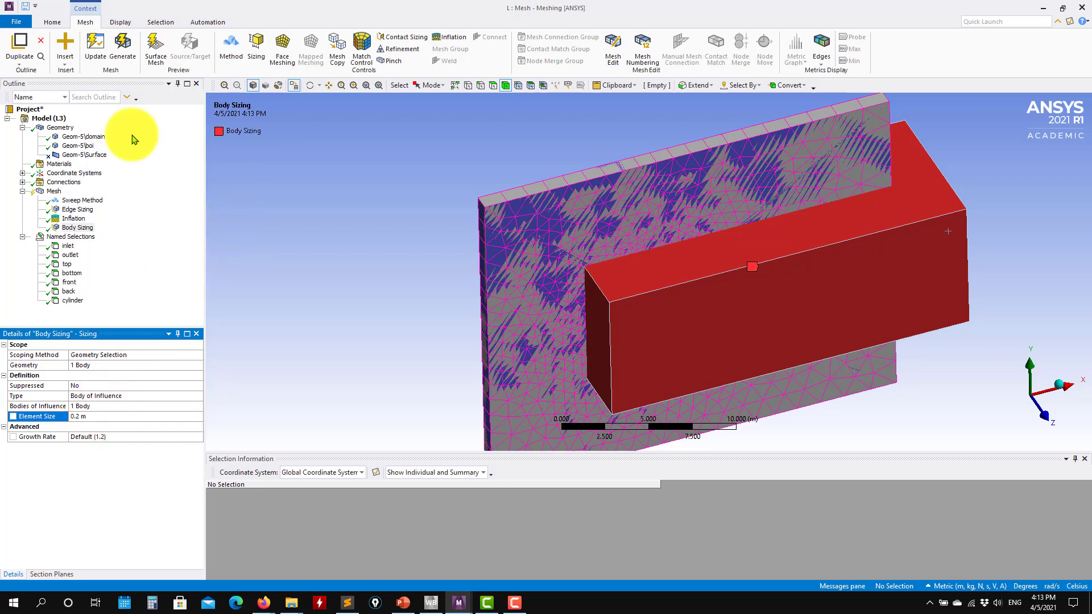
click(122, 45)
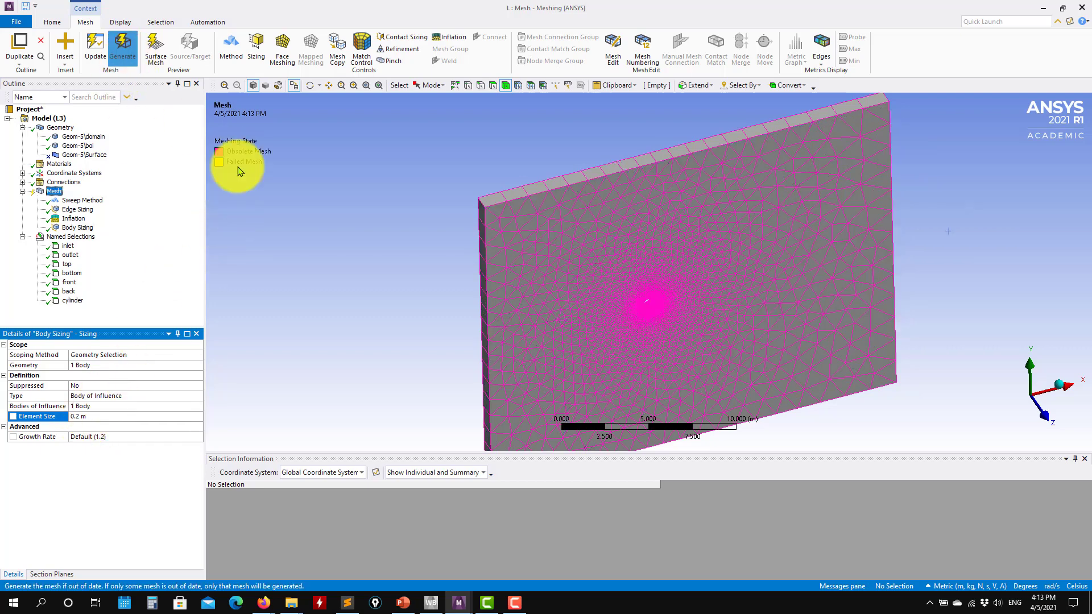
click(290, 213)
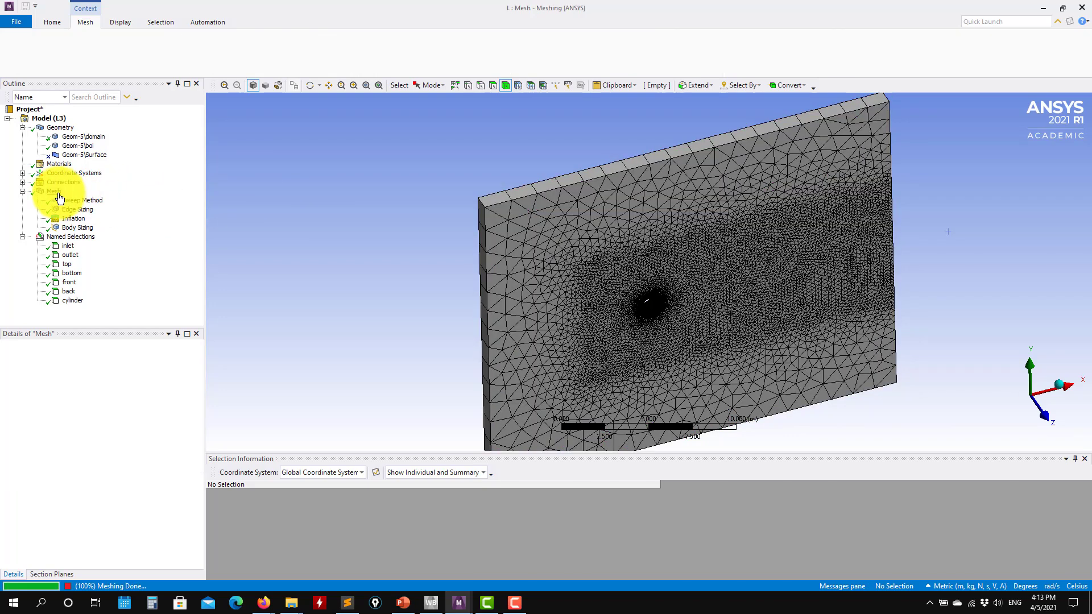
- Hide the boi body to uncover the refined domain mesh
click(85, 155)
click(79, 145)
right_click(80, 146)
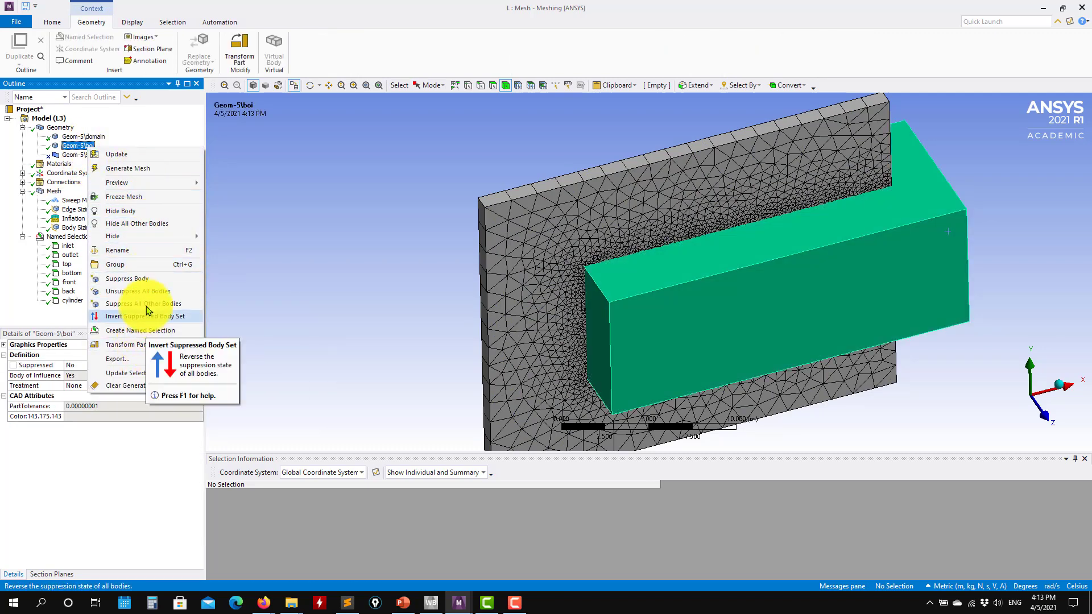
click(139, 211)
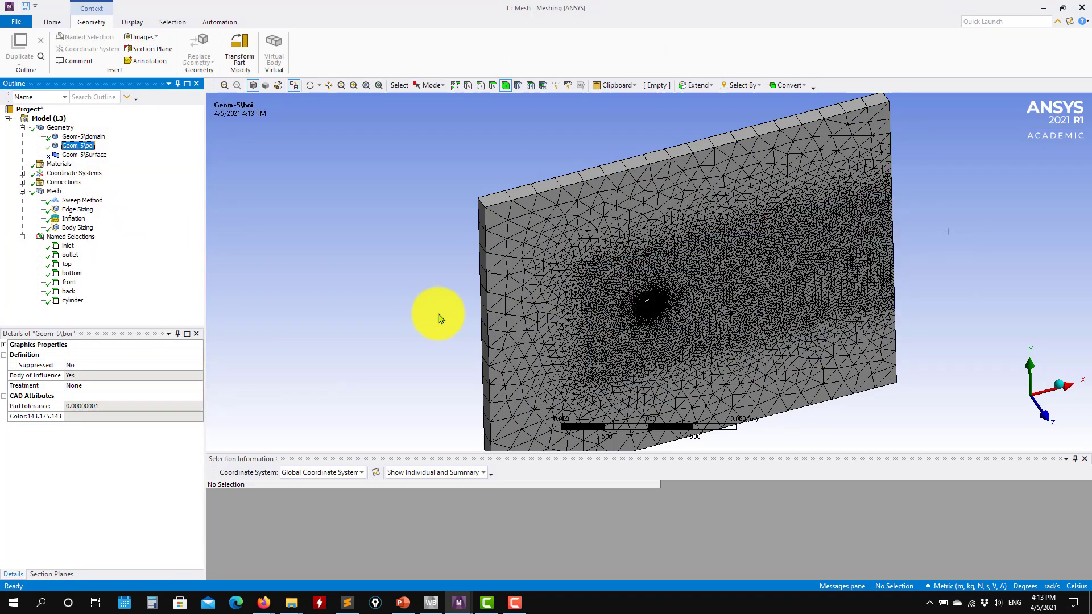
- Examine the mesh around the cylinder, in the wake region and through the domain's thickness, including the cylinder wall face
middle_drag(438, 317, 541, 328)
scroll(541, 328, up, 10)
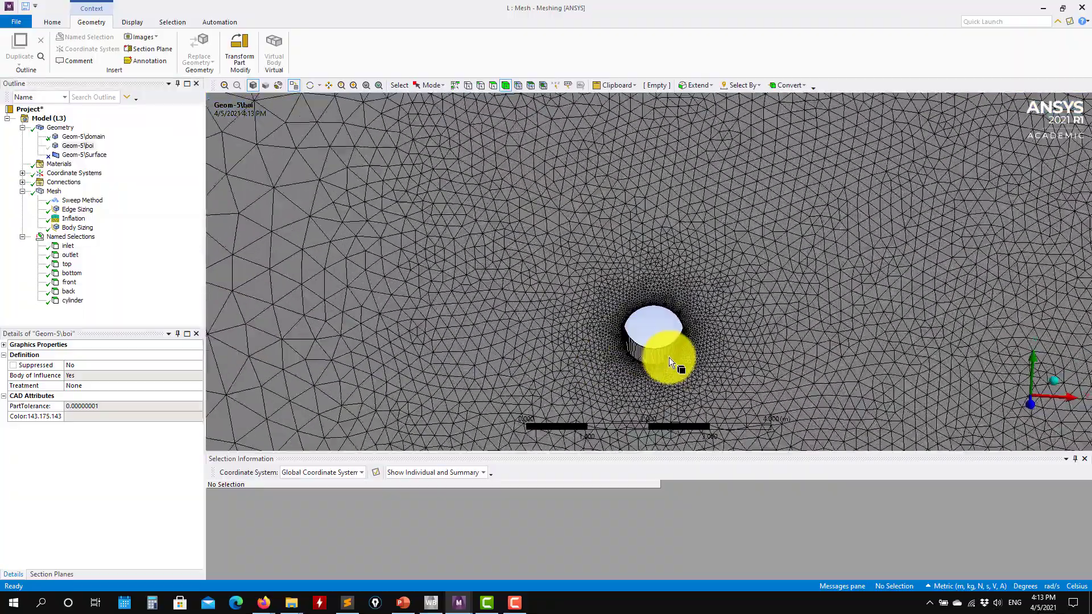
scroll(650, 306, up, 8)
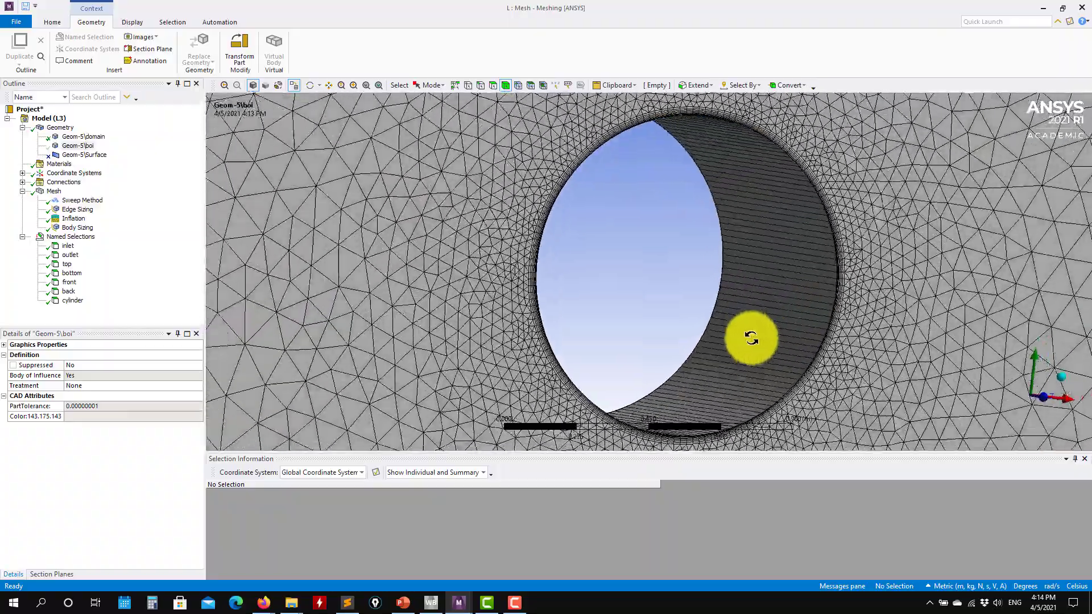
scroll(801, 303, down, 12)
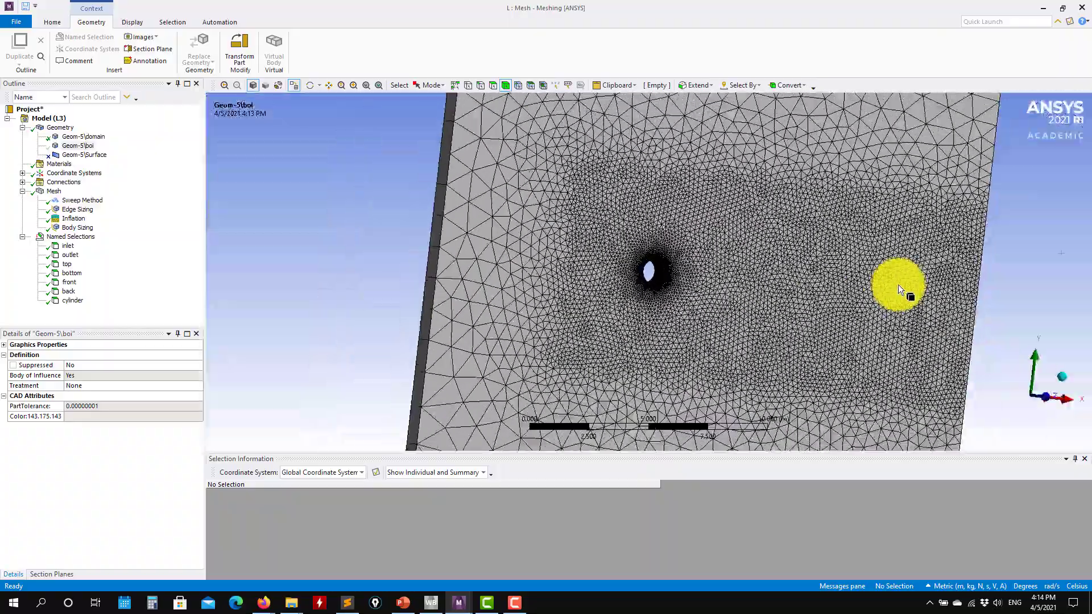
middle_drag(899, 289, 466, 238)
scroll(465, 238, up, 5)
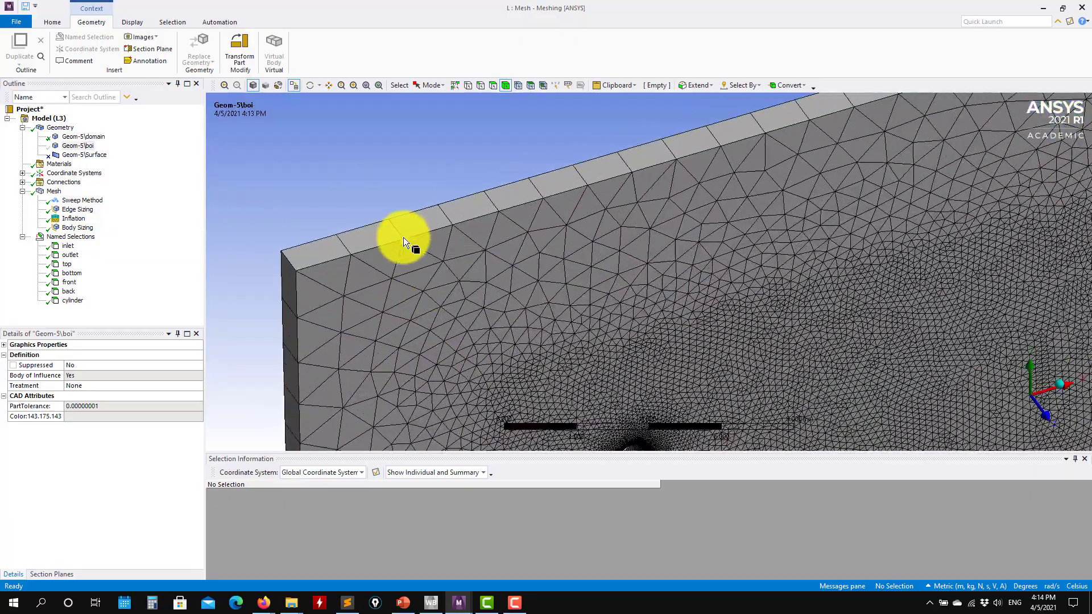
click(493, 85)
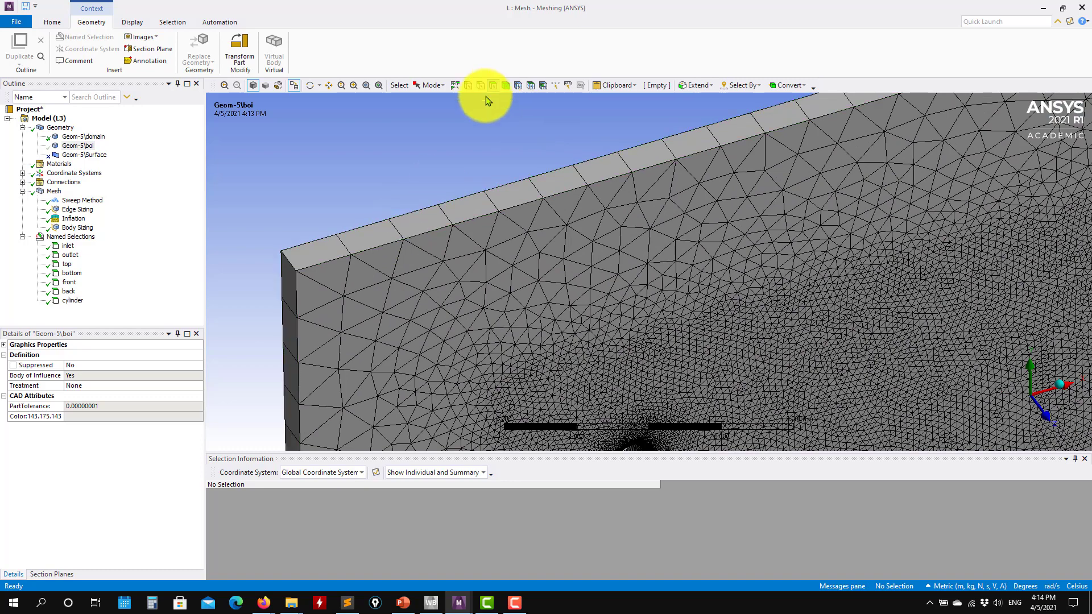
click(454, 216)
ctrl+middle_drag(683, 202, 577, 262)
click(565, 264)
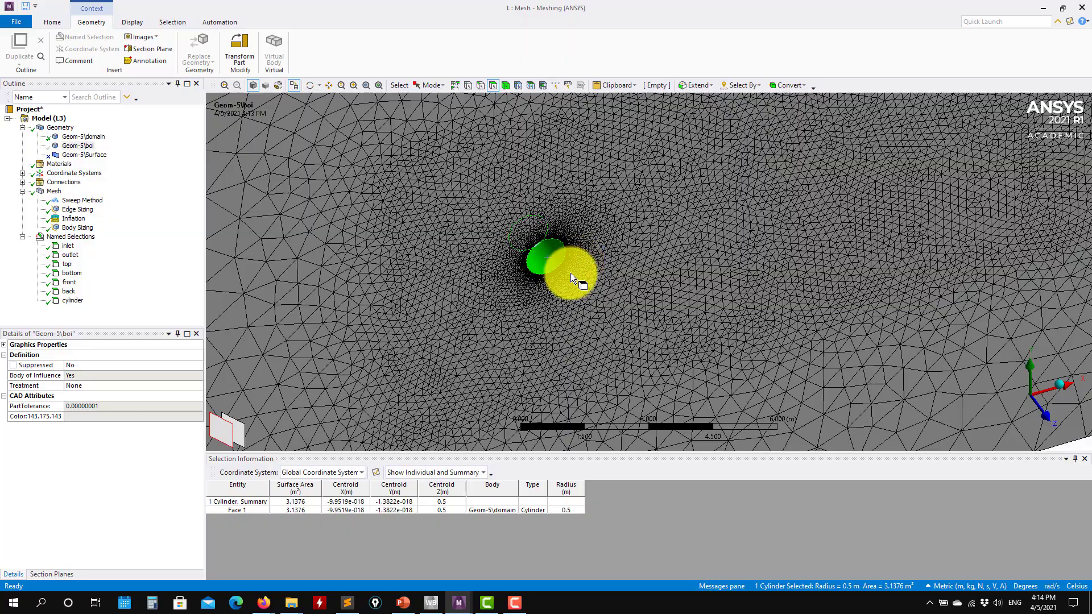
scroll(572, 273, up, 2)
scroll(571, 273, up, 2)
scroll(569, 274, down, 5)
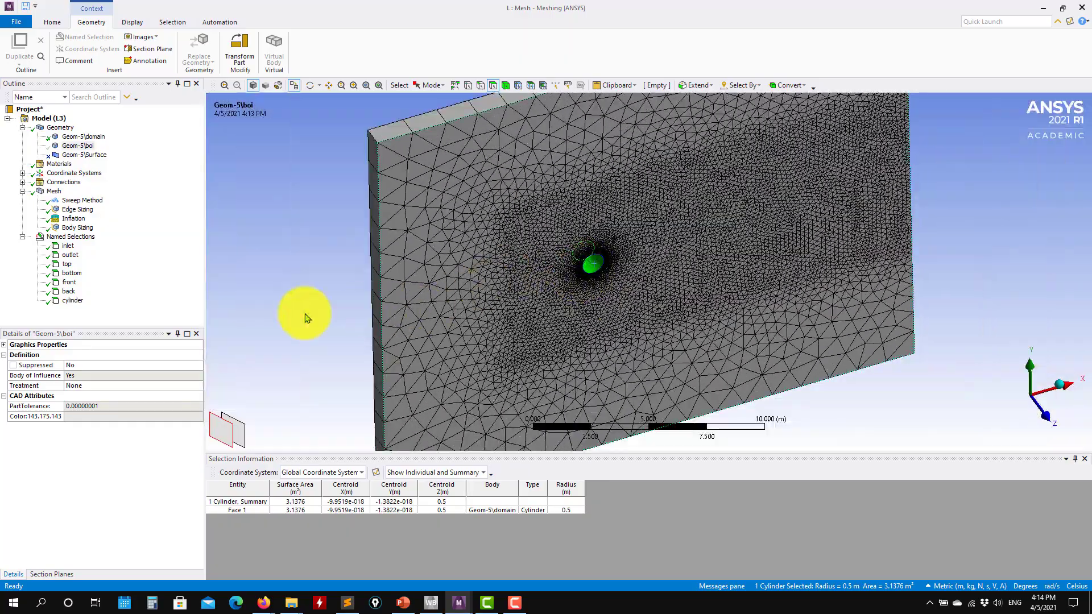
- Display the mesh statistics to review the node and element counts
click(54, 193)
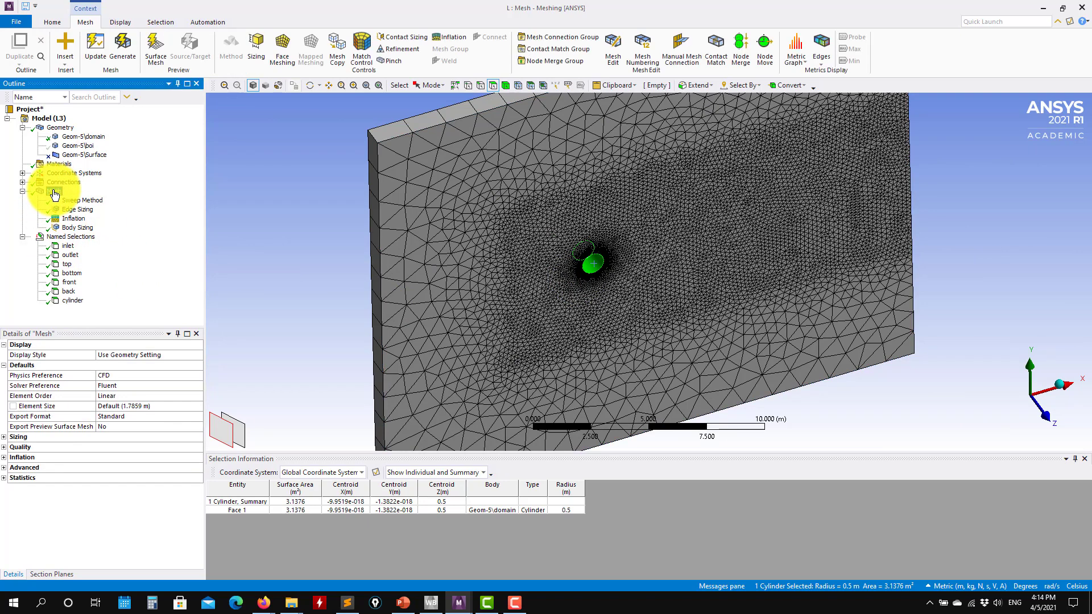
click(6, 478)
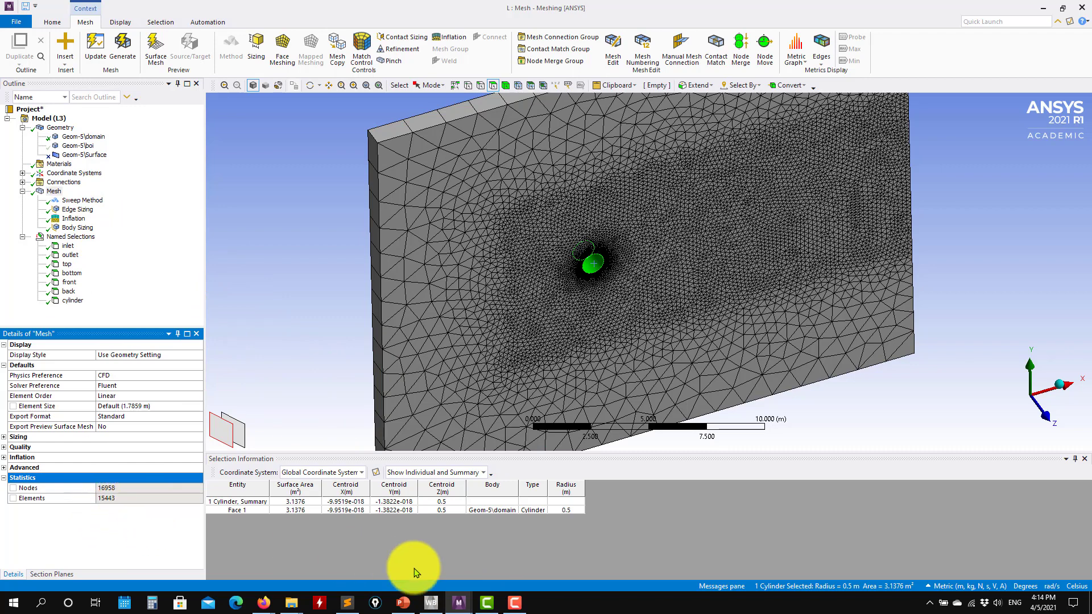
- Switch to the Meshing window of system E and display the statistics of its all-triangles surface mesh
mouse_move(471, 604)
click(397, 497)
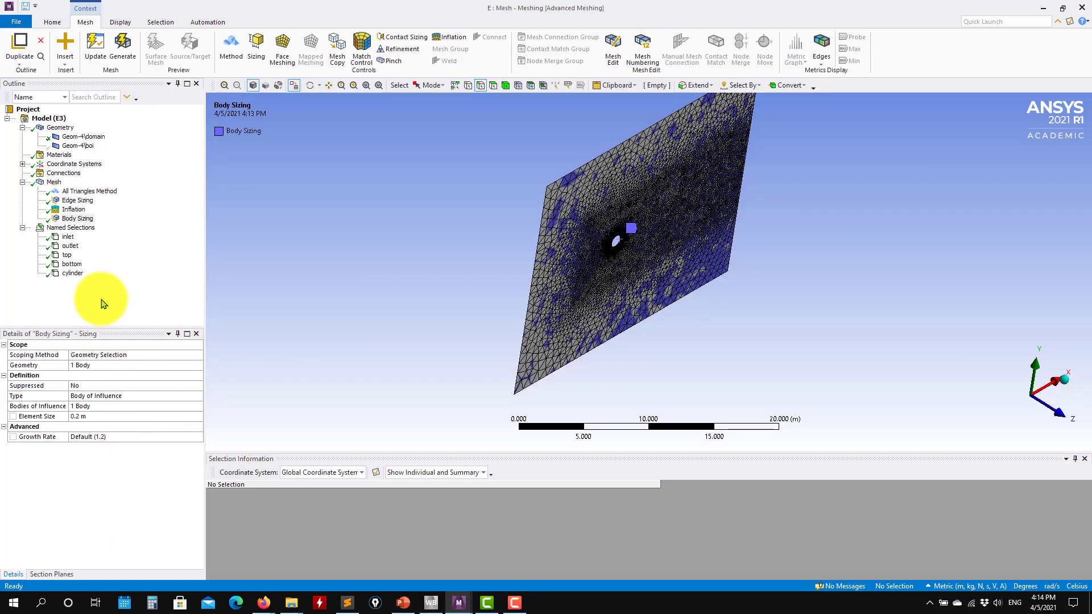
click(54, 182)
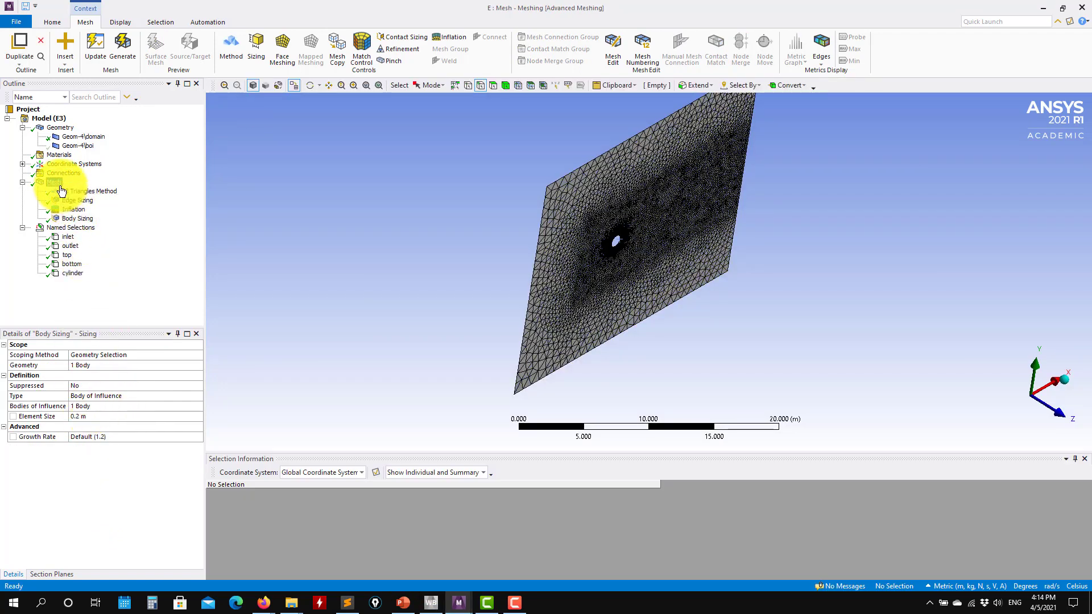
- Return to the Meshing window of system L and view the swept mesh around the cylinder
click(514, 603)
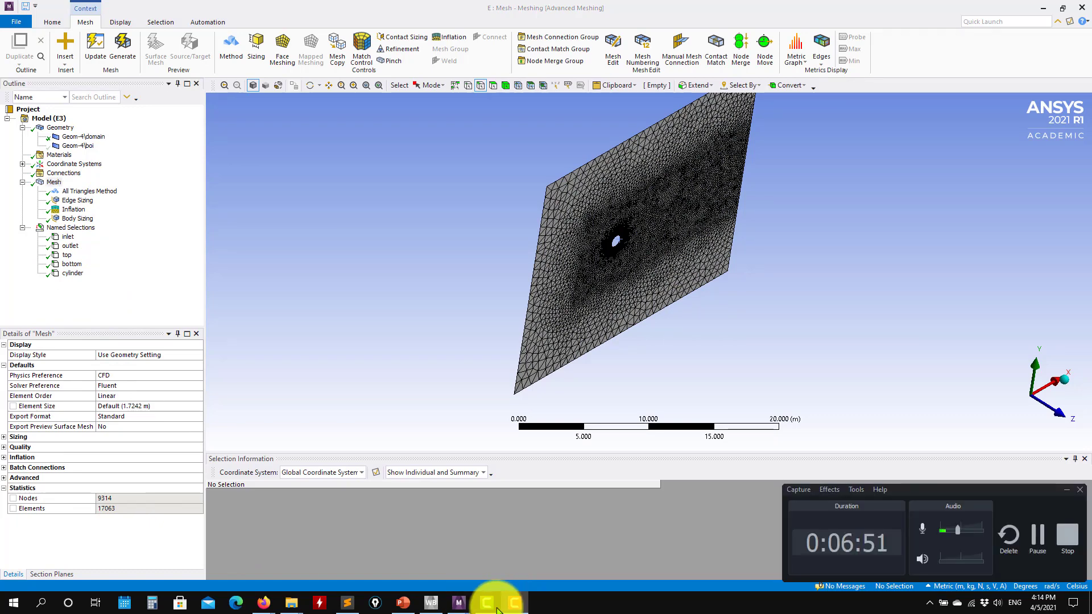
mouse_move(463, 606)
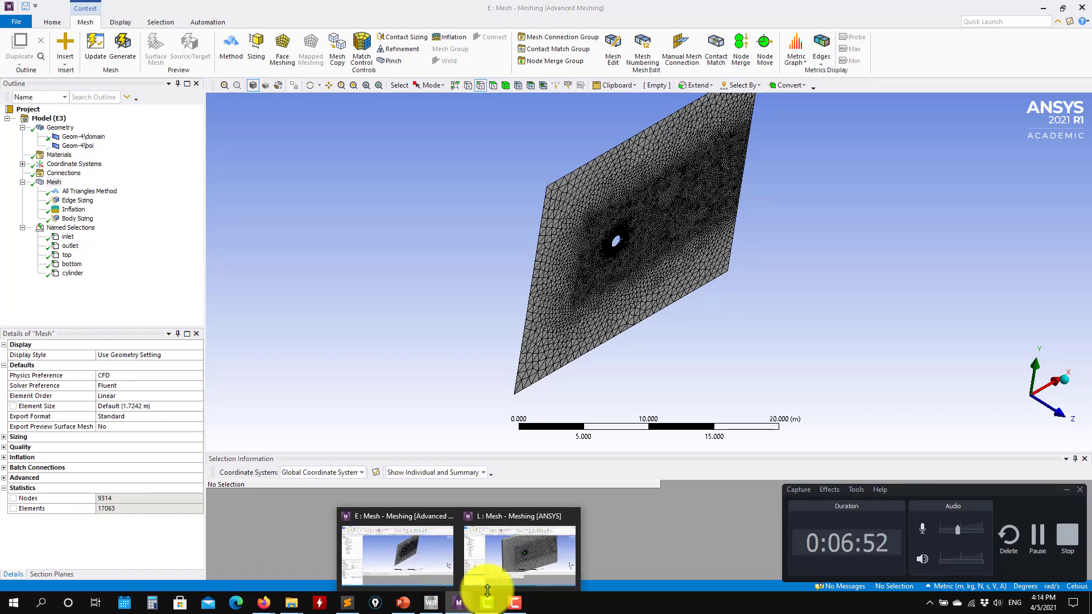
click(500, 557)
click(1067, 490)
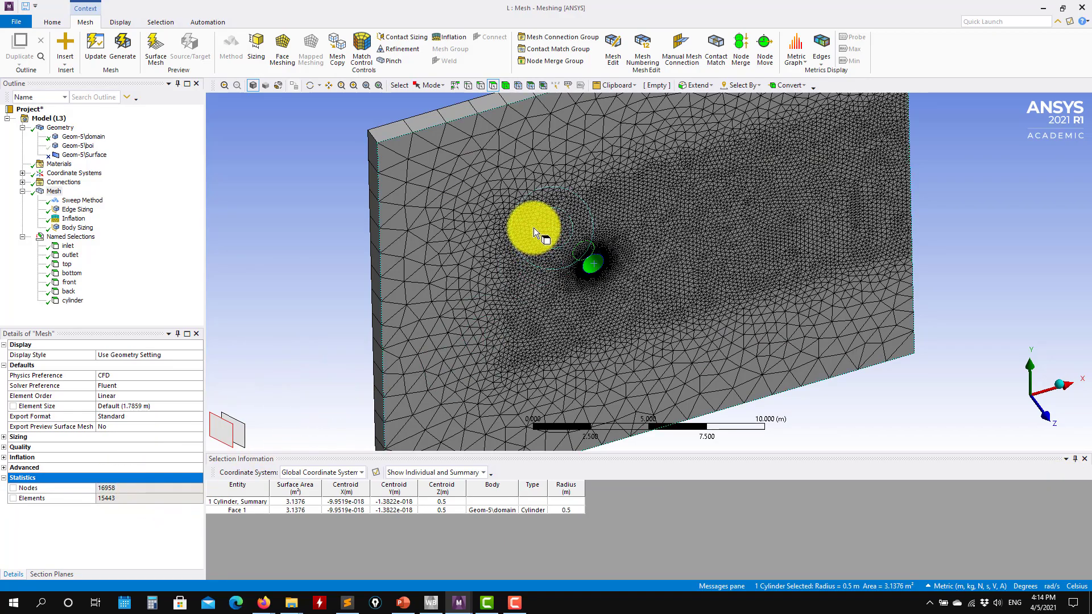
scroll(571, 312, up, 3)
scroll(596, 278, down, 5)
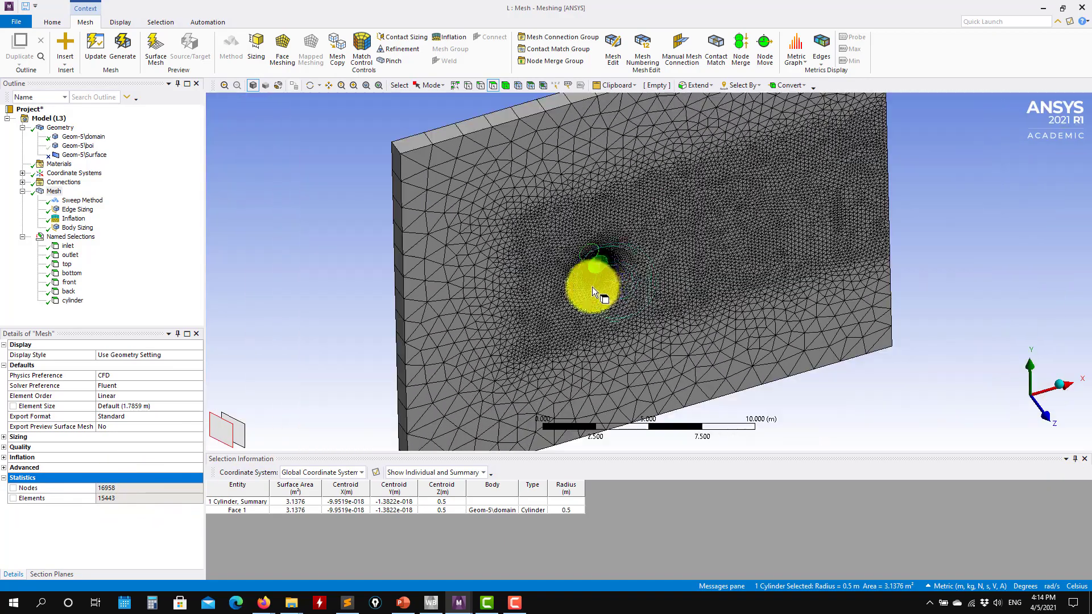
middle_drag(639, 288, 682, 312)
- Review the inlet, outlet, top, bottom, front and back named selections on the swept domain from several angles
click(68, 248)
middle_drag(455, 295, 643, 287)
click(69, 256)
click(68, 265)
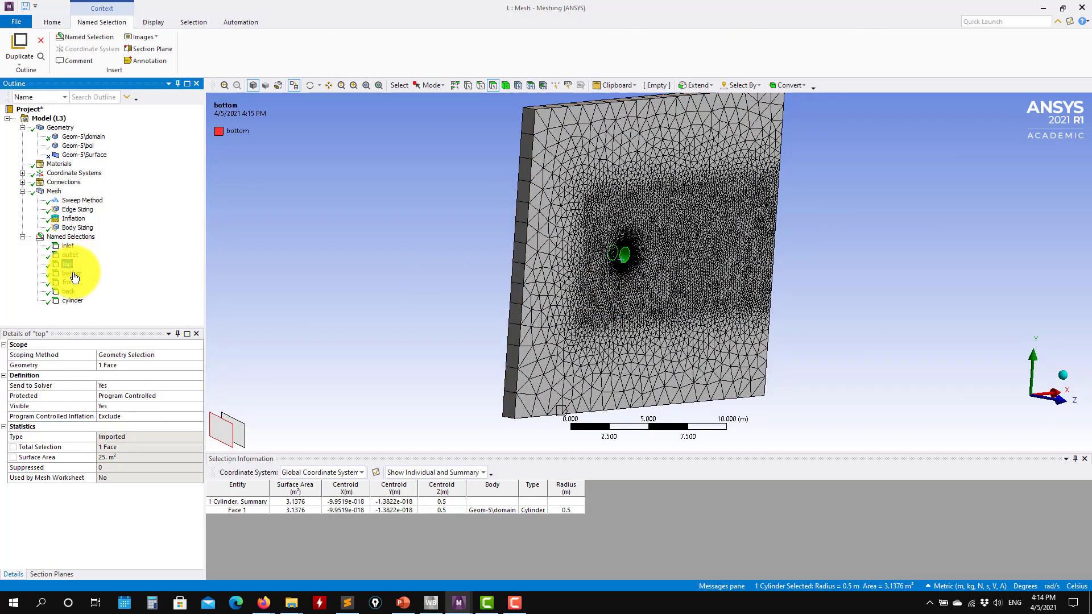
click(69, 283)
click(68, 292)
middle_drag(370, 305, 532, 239)
middle_drag(609, 254, 758, 379)
middle_drag(622, 329, 478, 313)
- Highlight the front and back named selections together and inspect both large planar faces of the domain
click(69, 283)
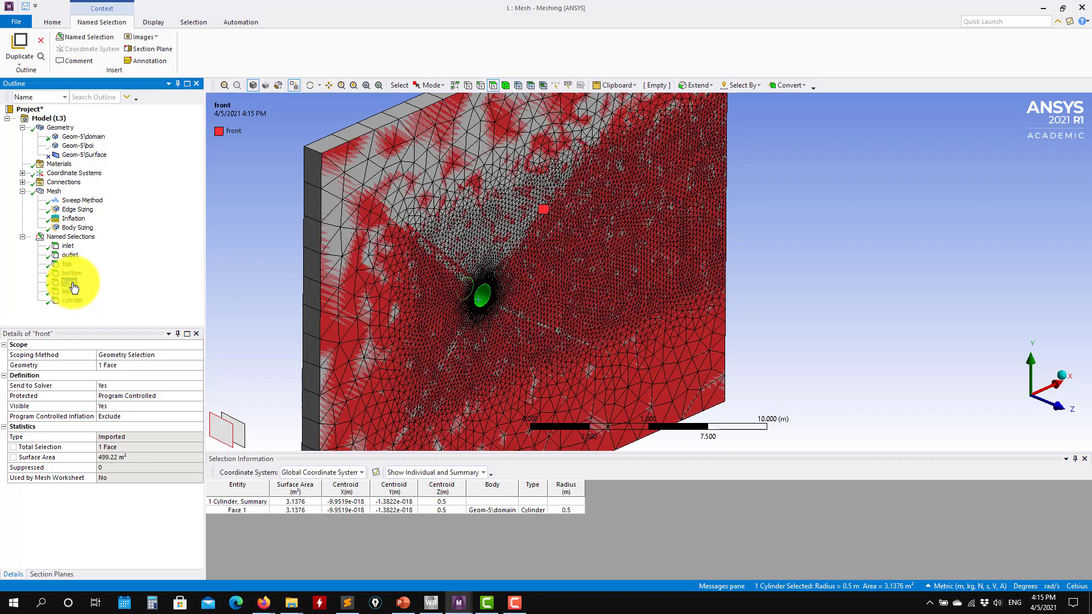
middle_drag(444, 305, 722, 275)
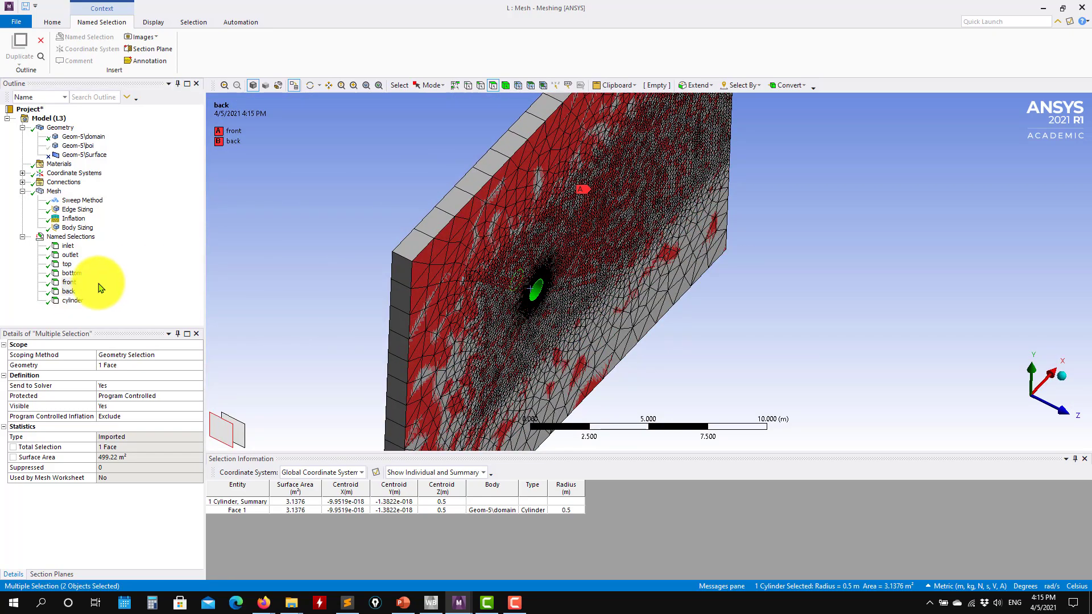
middle_drag(380, 282, 324, 229)
click(226, 239)
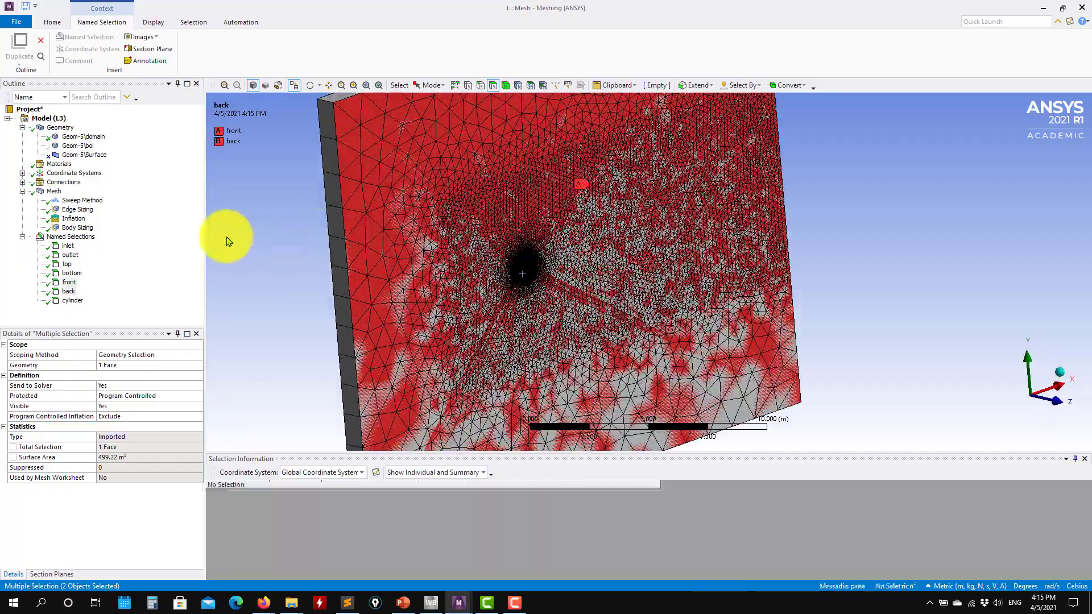
click(430, 219)
middle_drag(620, 262, 455, 293)
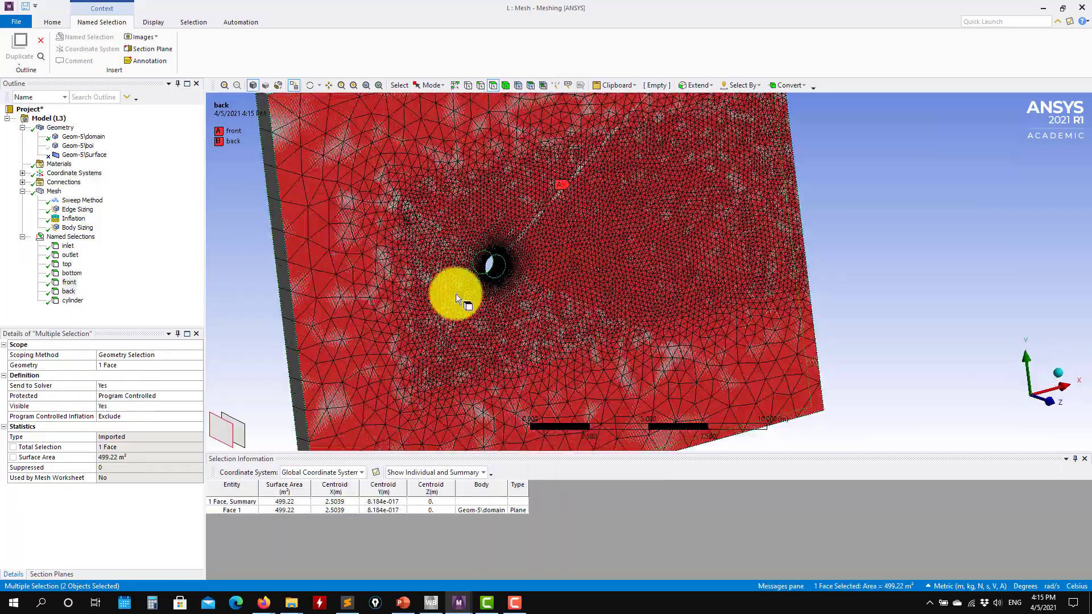
scroll(455, 293, up, 3)
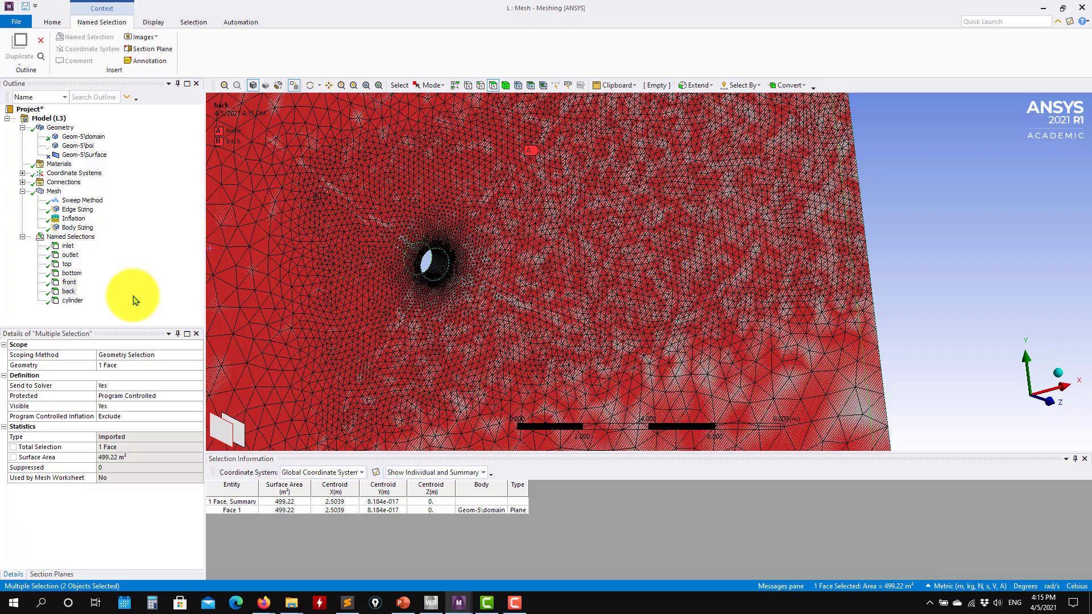
- Highlight only the front named selection and examine its face mesh near the cylinder and wake
click(68, 283)
scroll(565, 286, up, 3)
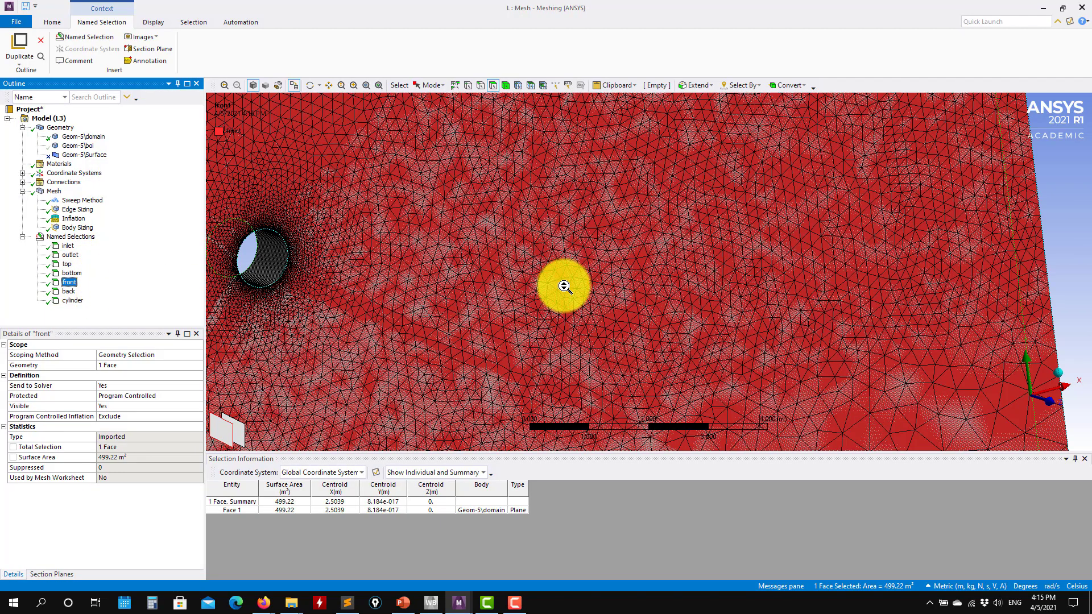
scroll(564, 286, down, 5)
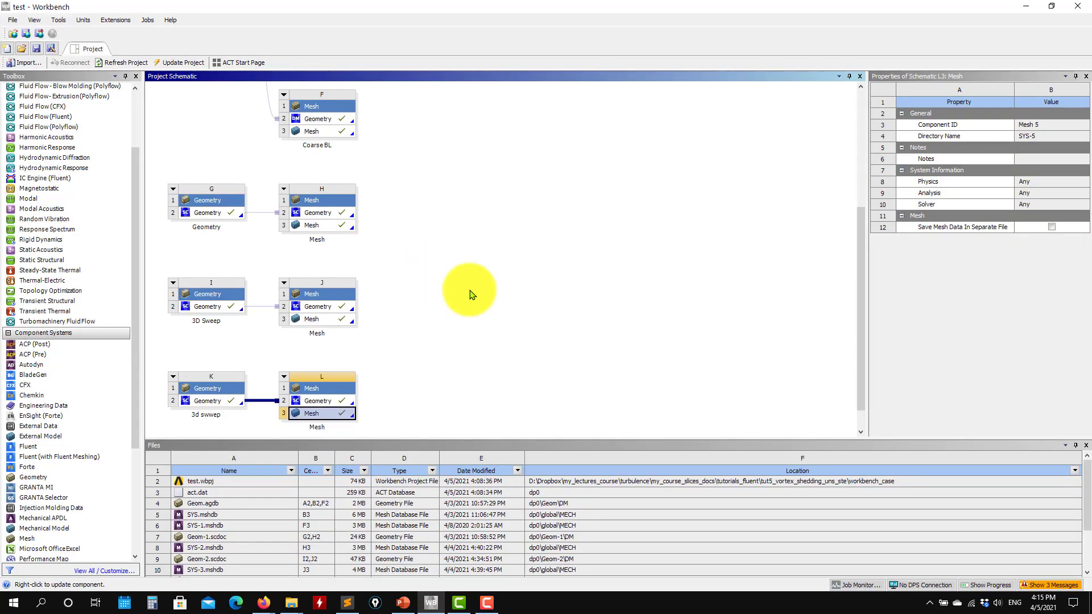
- In Workbench, look over the geometry and mesh systems in the project schematic, from the fine and coarse BL cases to the 3D sweeps
mouse_move(864, 239)
mouse_down()
mouse_move(854, 122)
mouse_move(861, 254)
mouse_up()
scroll(836, 207, up, 5)
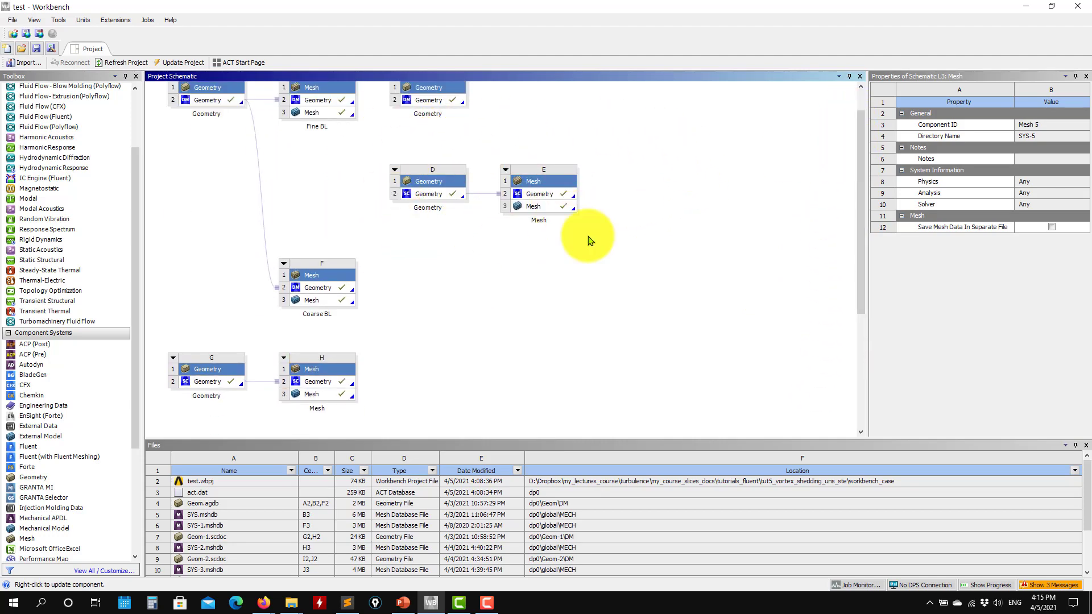
drag(855, 217, 865, 427)
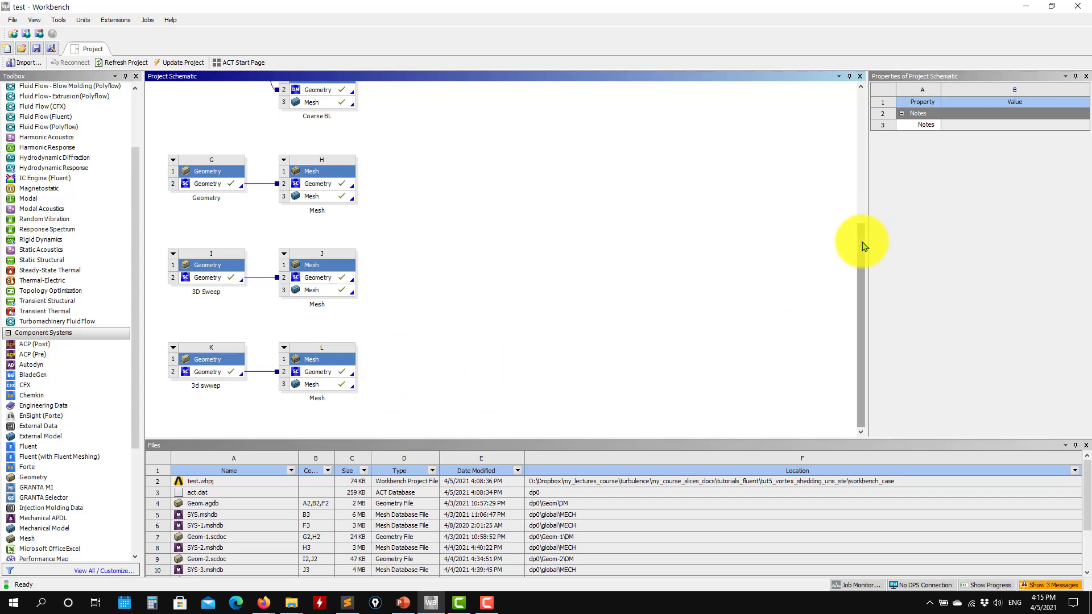
drag(862, 239, 829, 127)
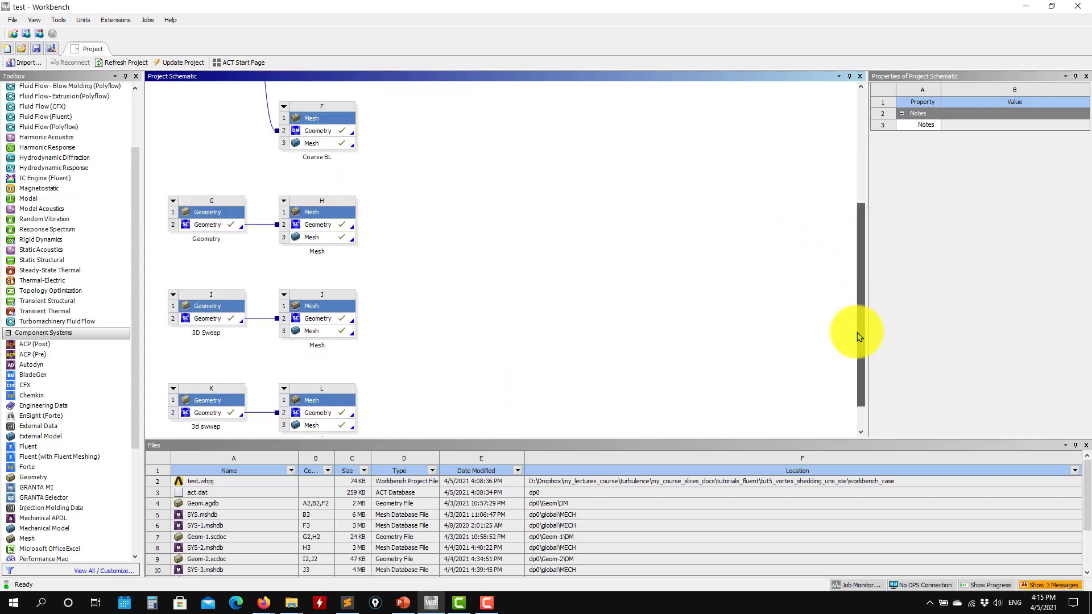